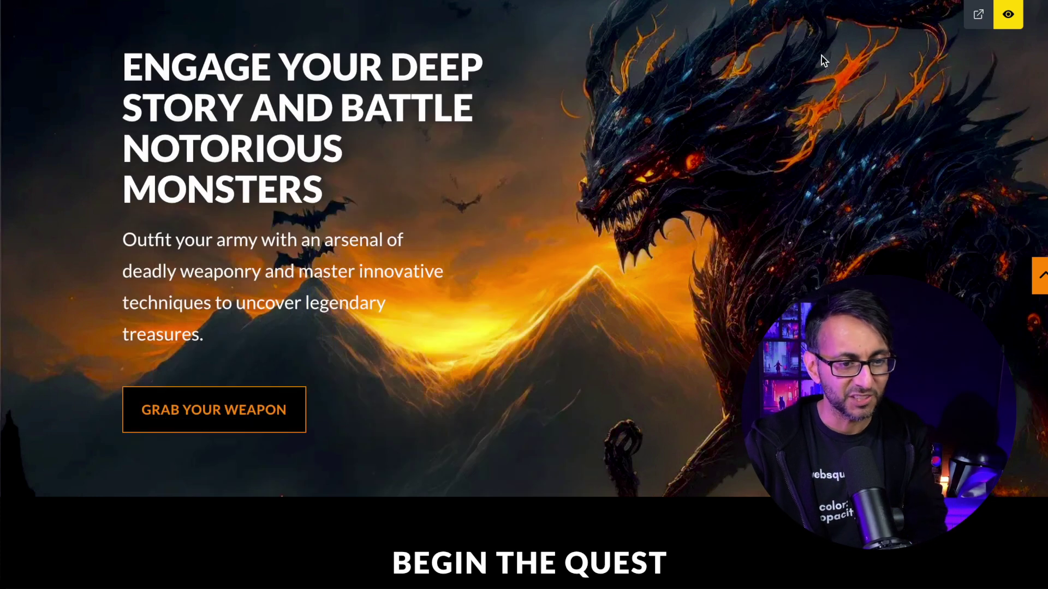
Add an Image element below the MONSTERS heading and insert the purple crystal cave picture.
left_click(1007, 23)
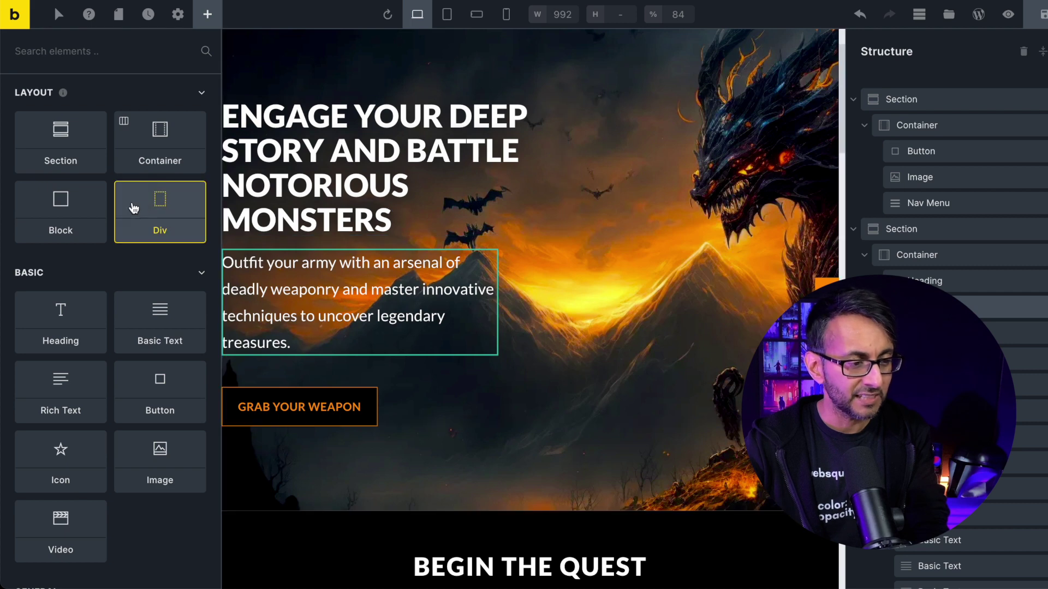
left_click_drag(160, 455, 512, 233)
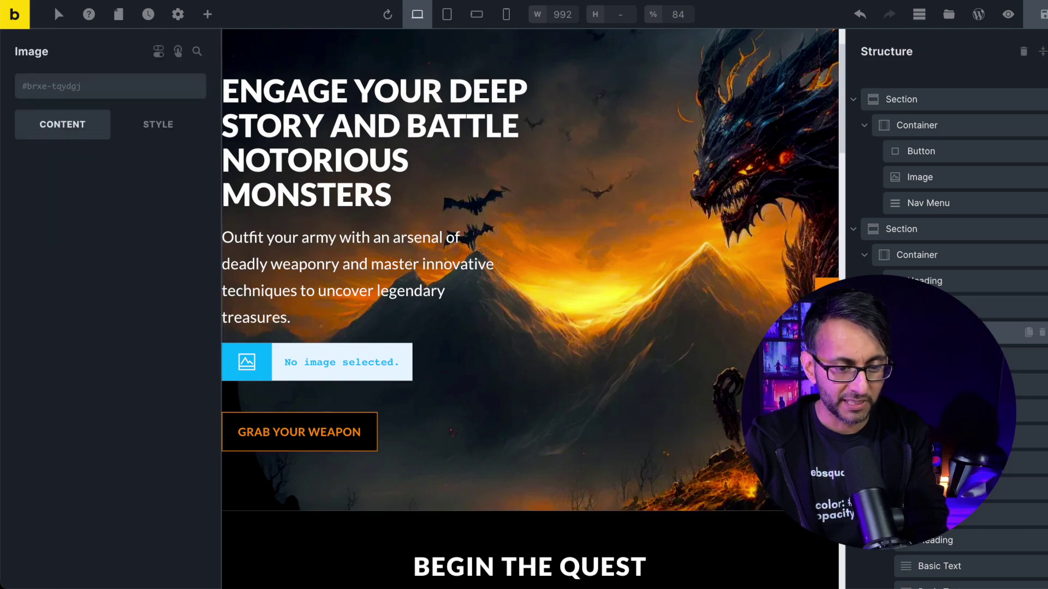
scroll(512, 233, "down", 4)
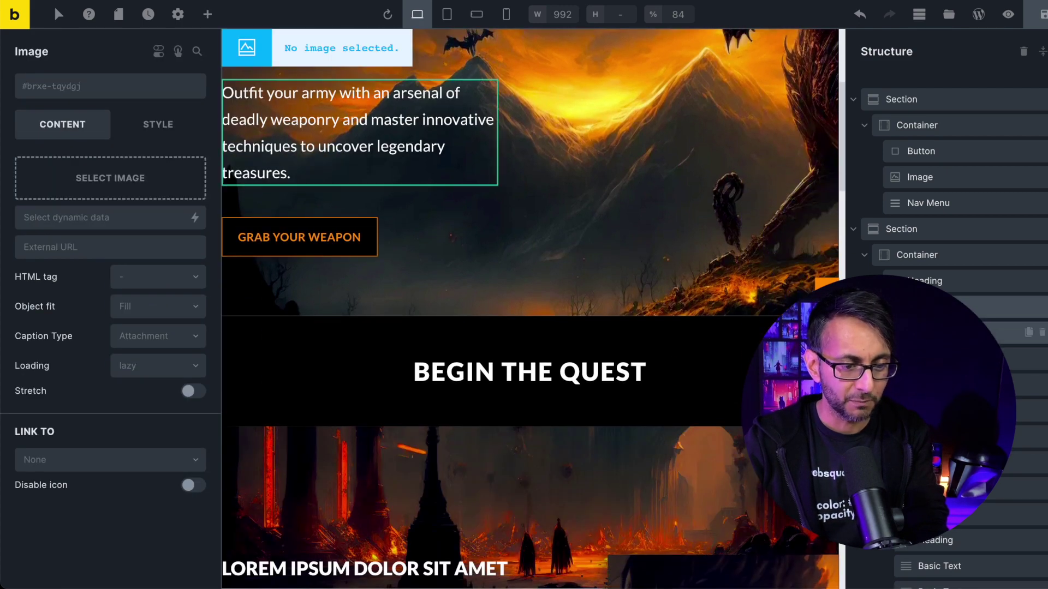
left_click(111, 178)
scroll(467, 362, "down", 7)
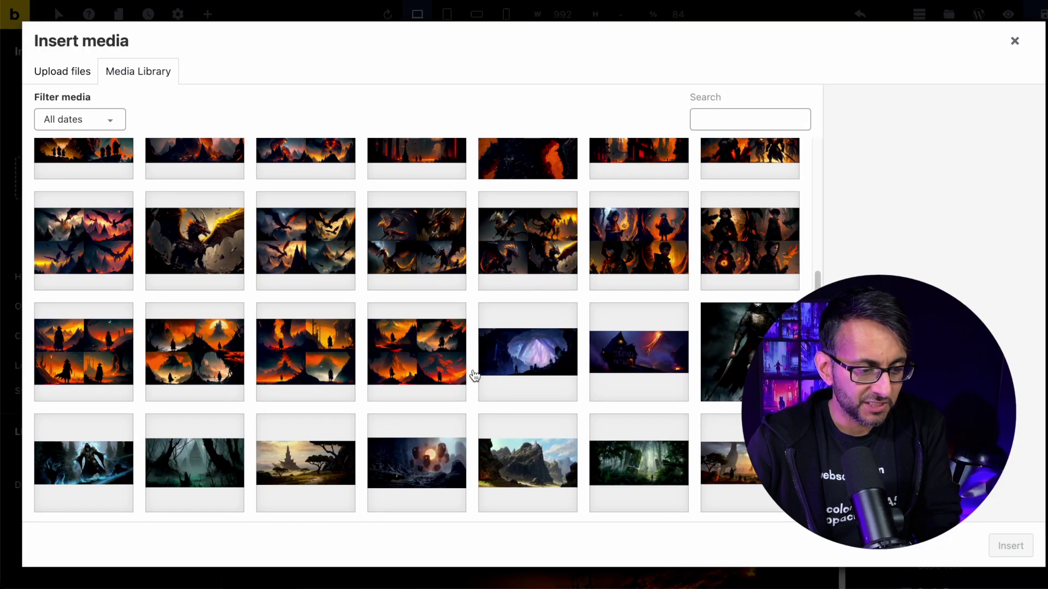
left_click(516, 363)
left_click(1009, 546)
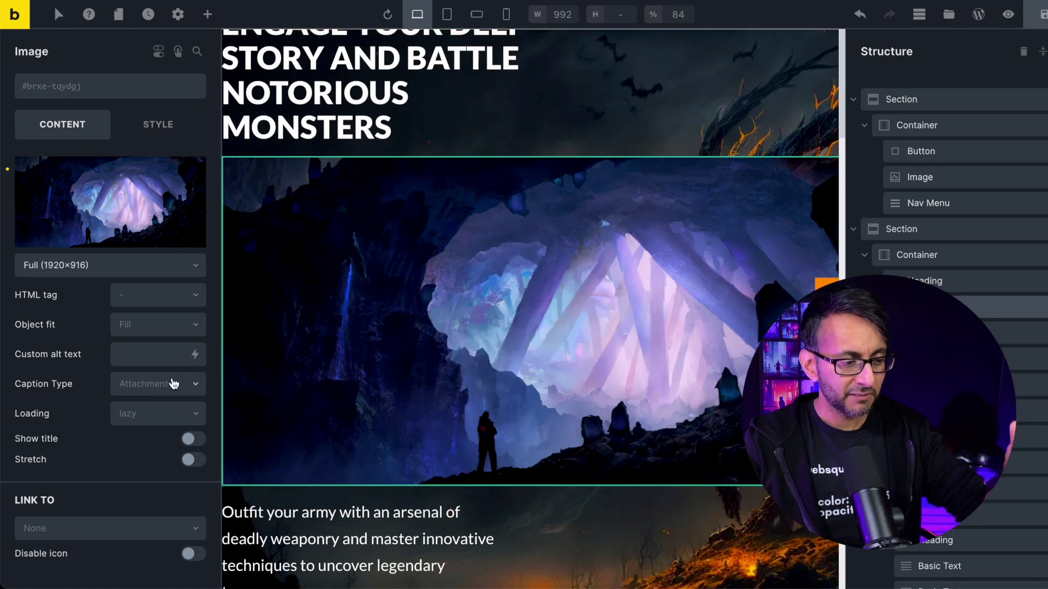
Set the cave image's height to 200px in Style > Layout.
mouse_move(180, 178)
left_click(163, 130)
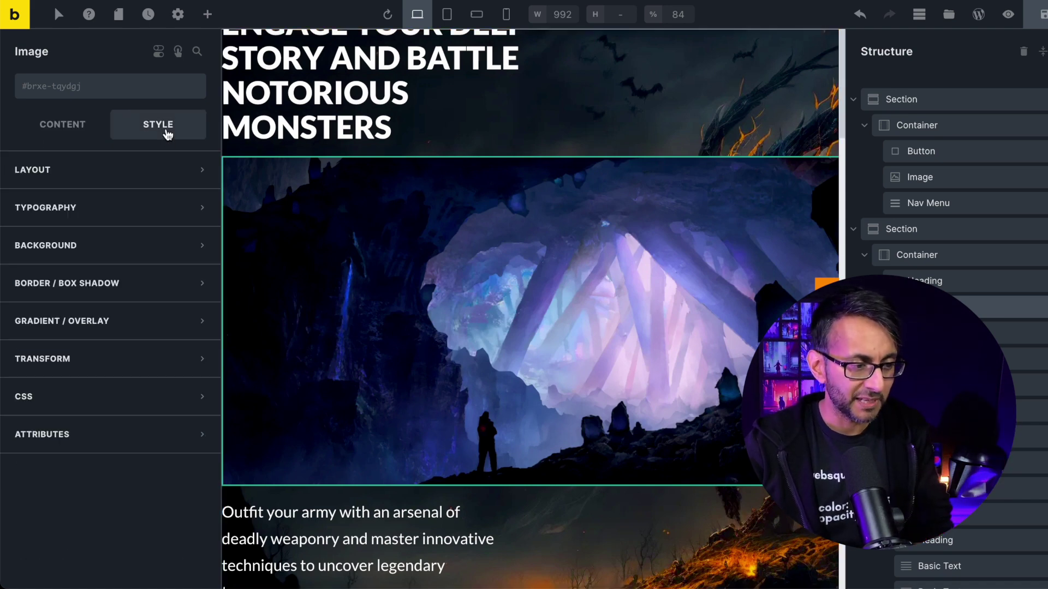
left_click(129, 166)
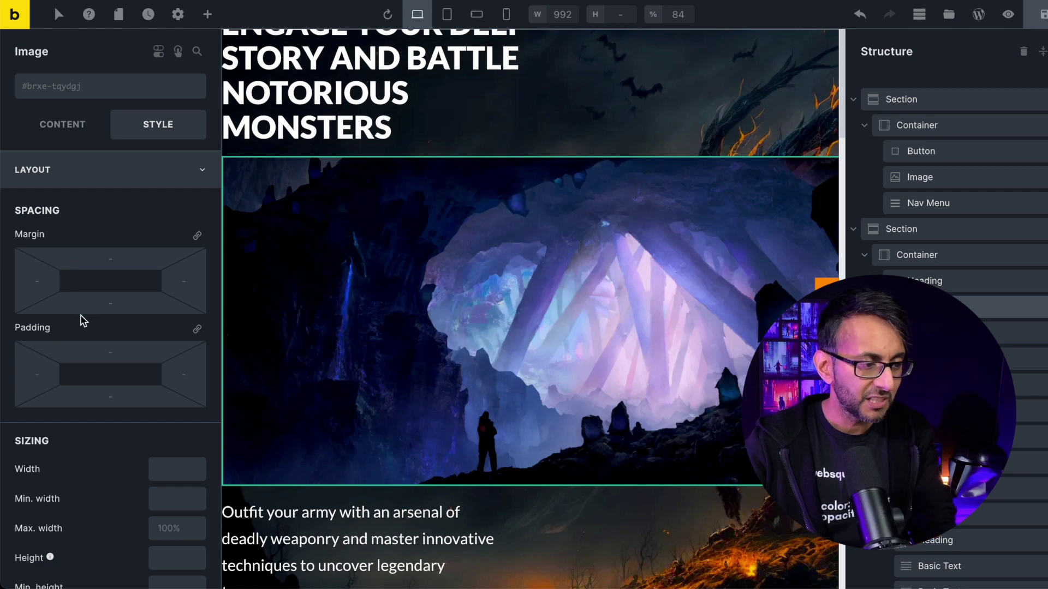
scroll(82, 327, "down", 3)
left_click(167, 485)
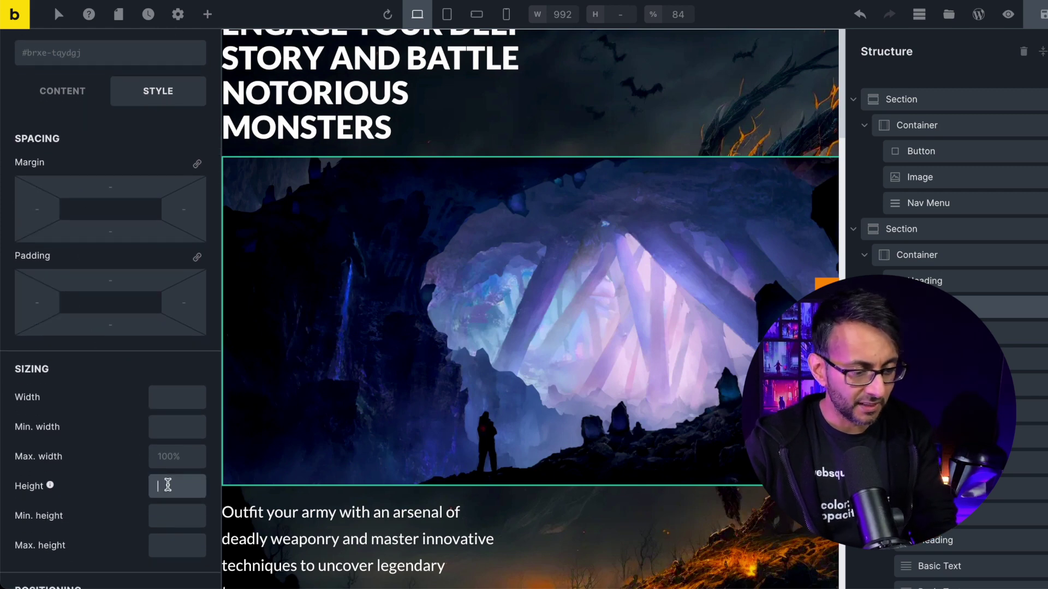
type("200")
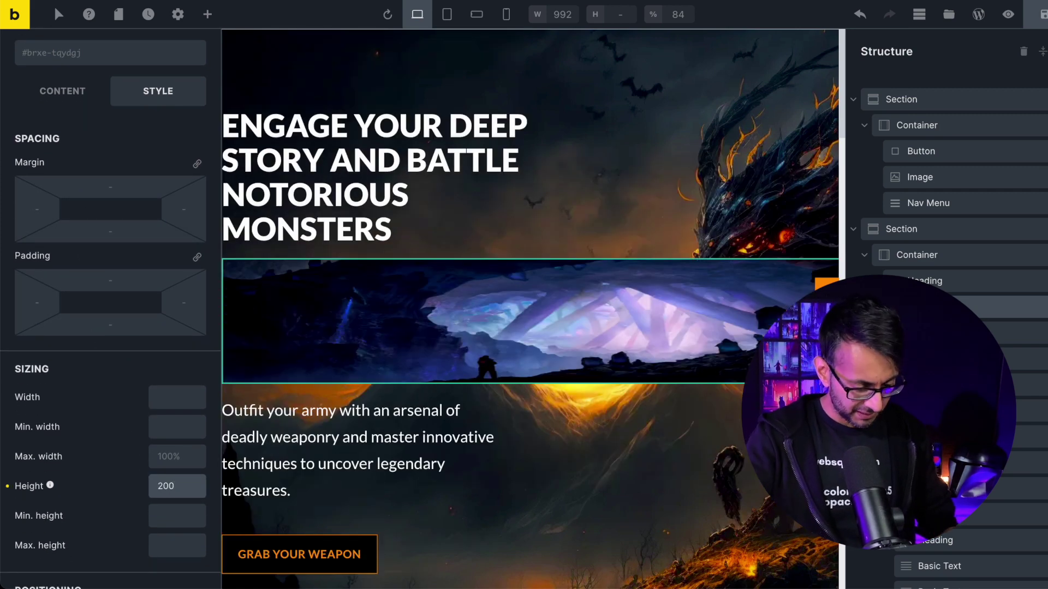
type("px")
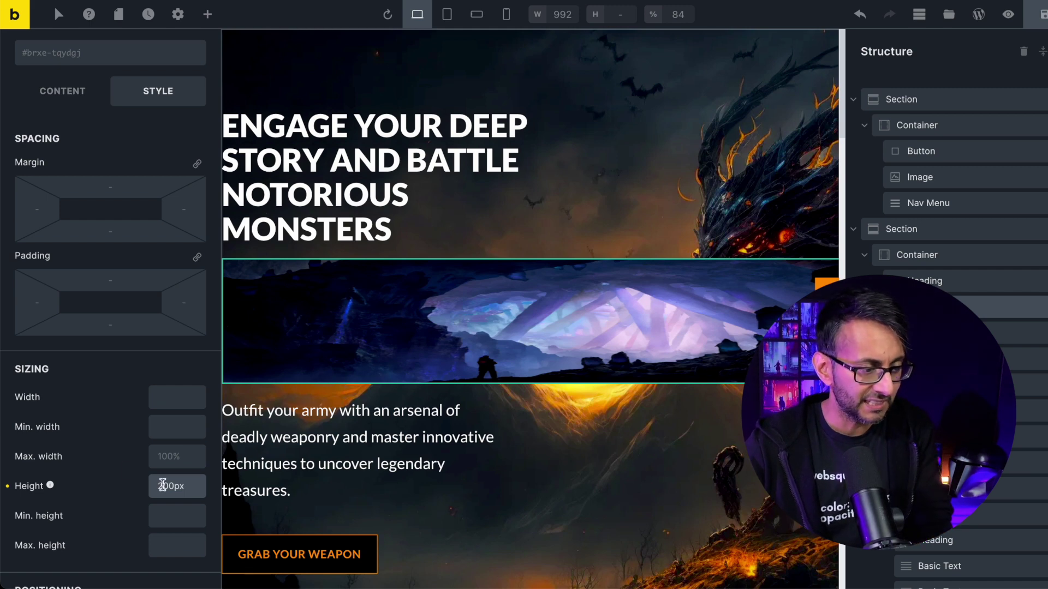
Set the image's Object fit to Cover on the Content tab.
scroll(131, 382, "up", 3)
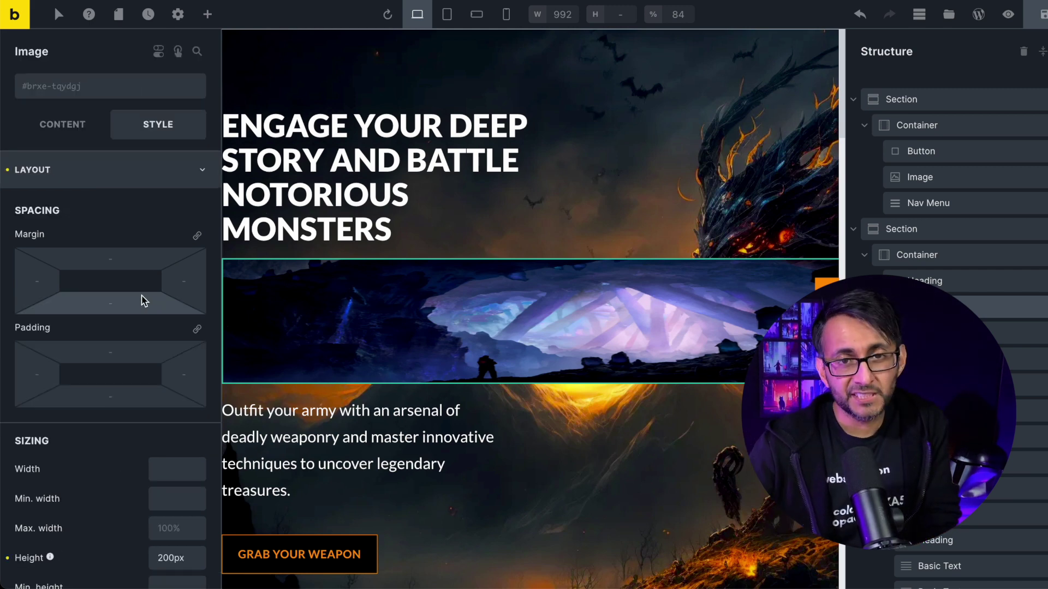
left_click(73, 126)
left_click(162, 324)
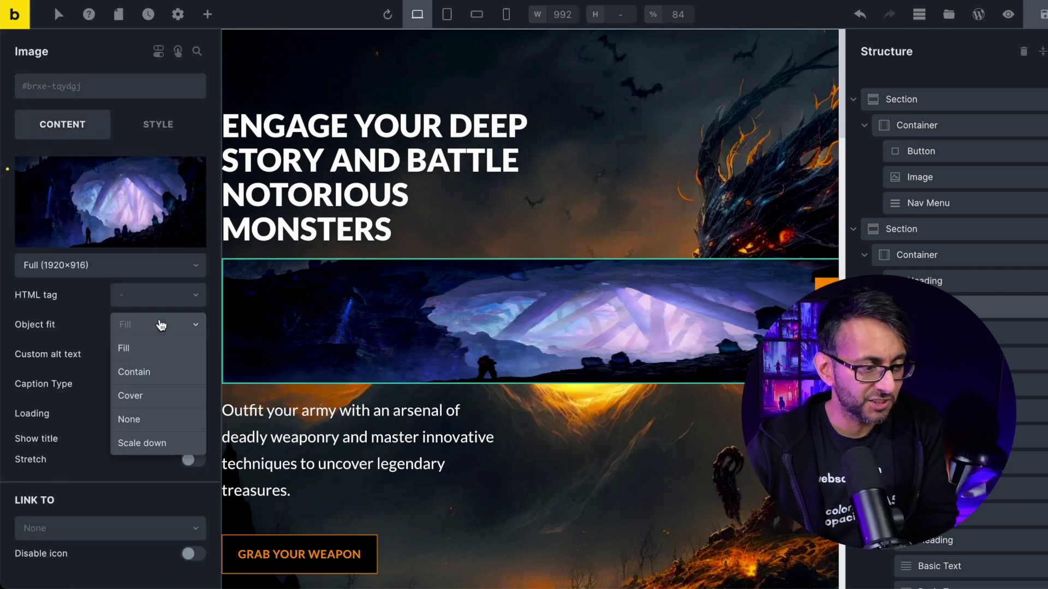
left_click(164, 394)
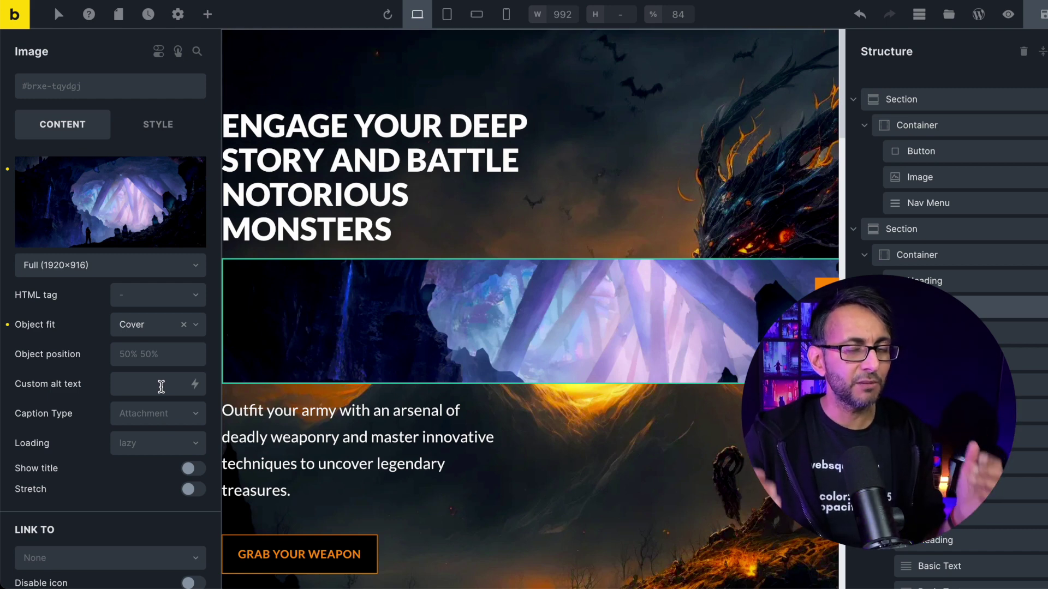
Give the cave image the CSS class doom.
mouse_move(77, 235)
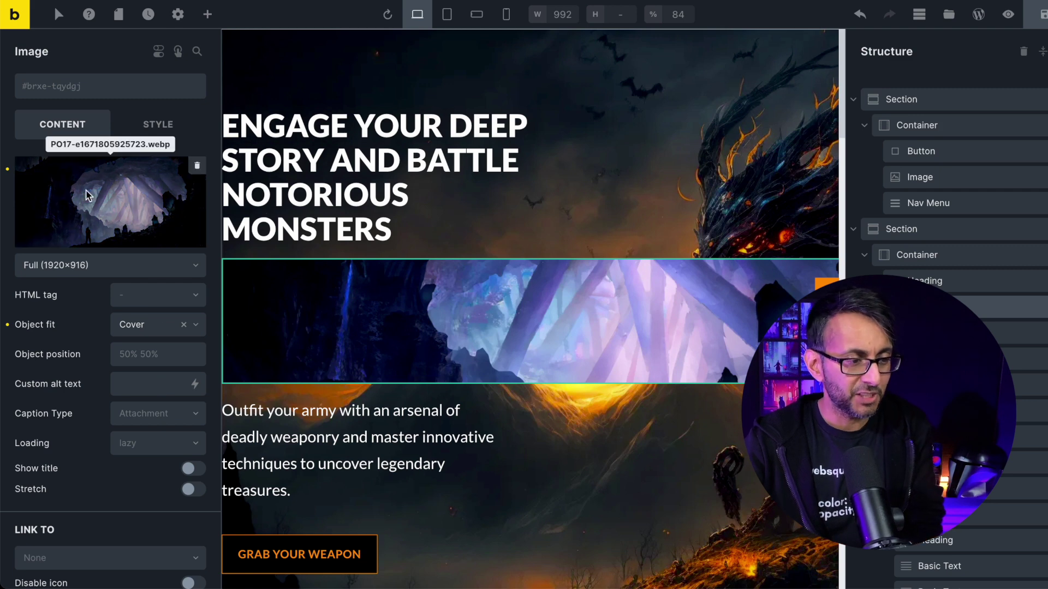
left_click(147, 125)
scroll(101, 416, "down", 6)
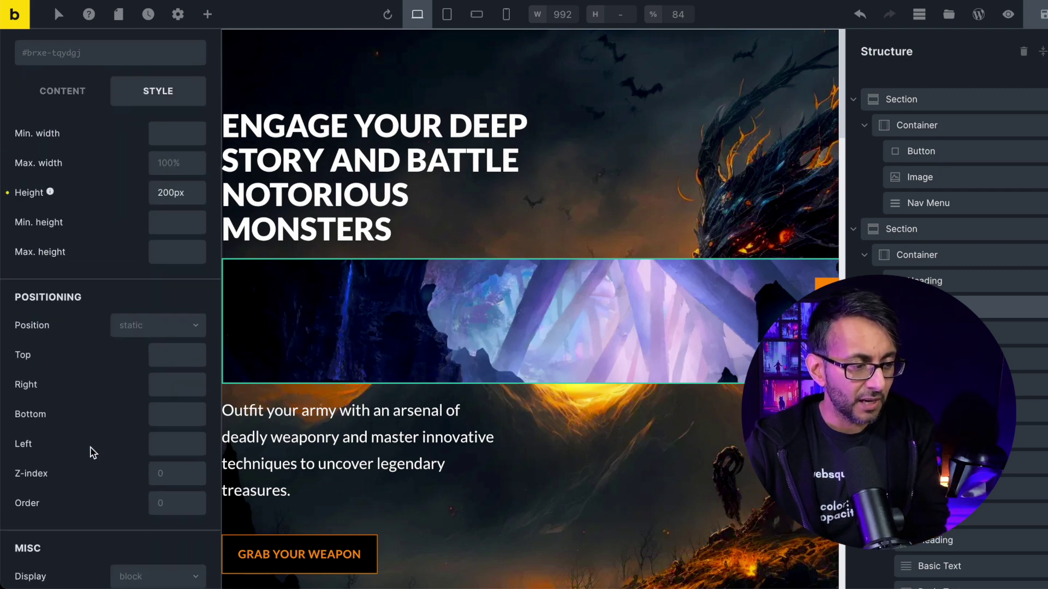
scroll(98, 464, "down", 10)
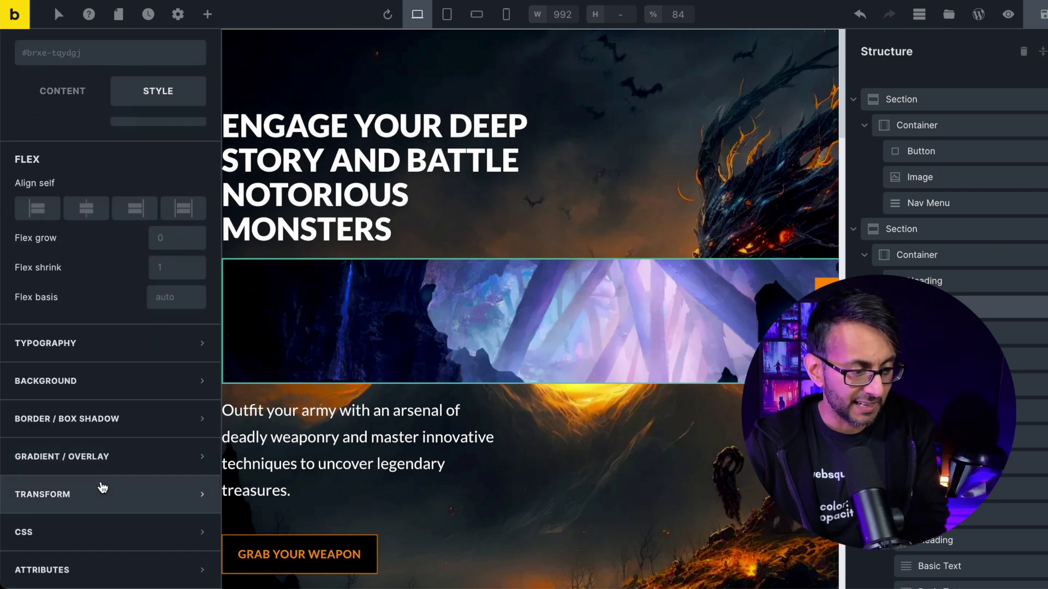
left_click(93, 533)
scroll(134, 484, "down", 5)
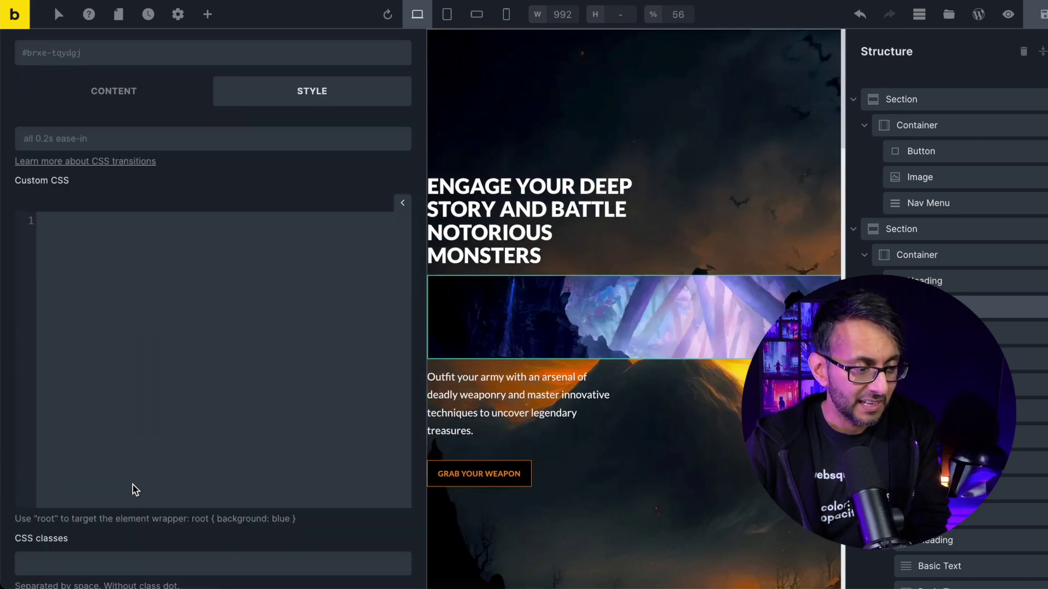
scroll(133, 484, "down", 2)
left_click(122, 442)
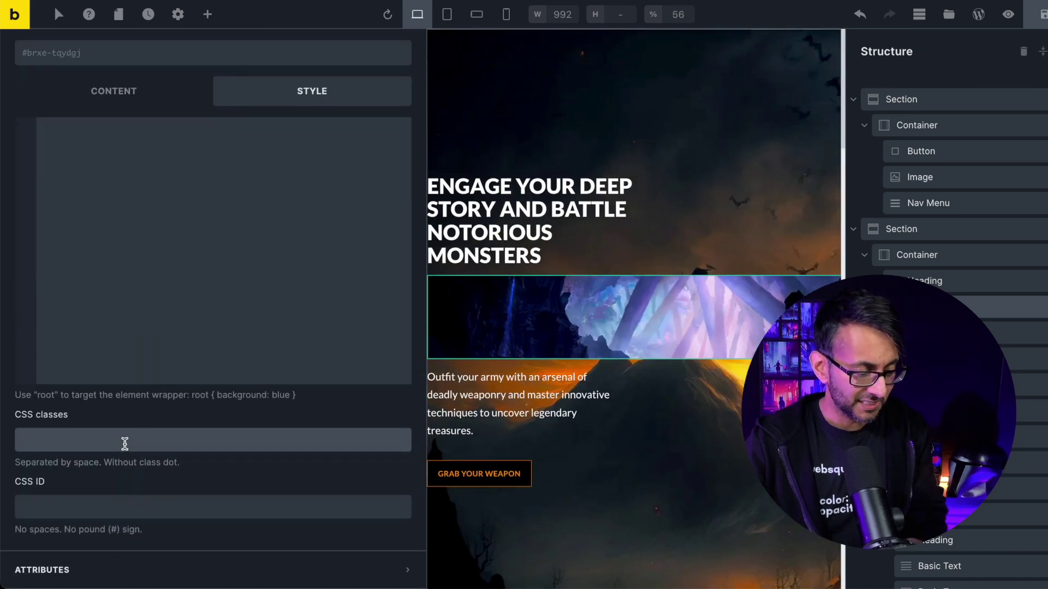
type("doom")
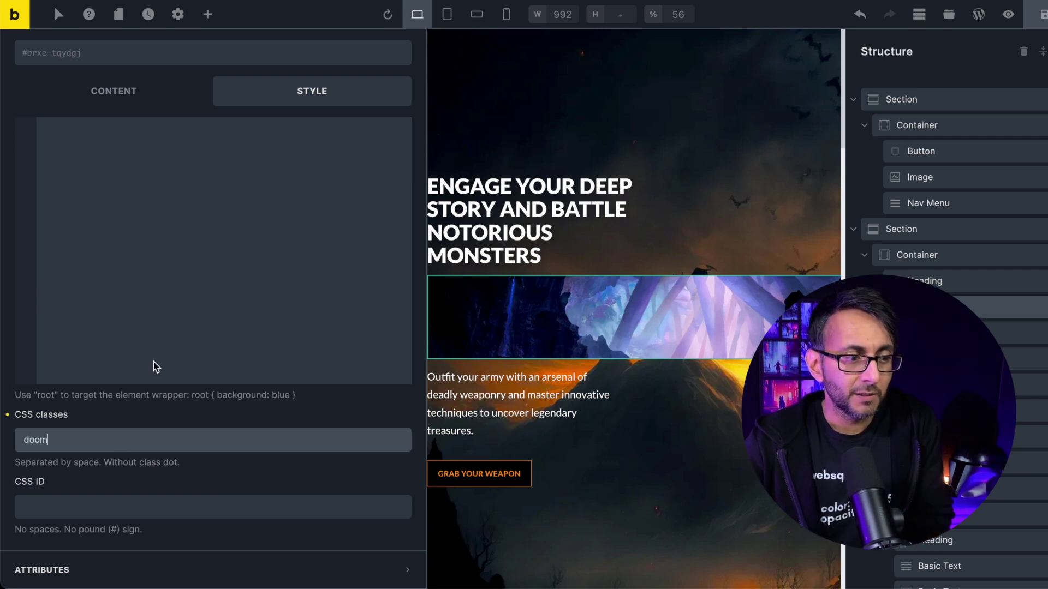
left_click(130, 166)
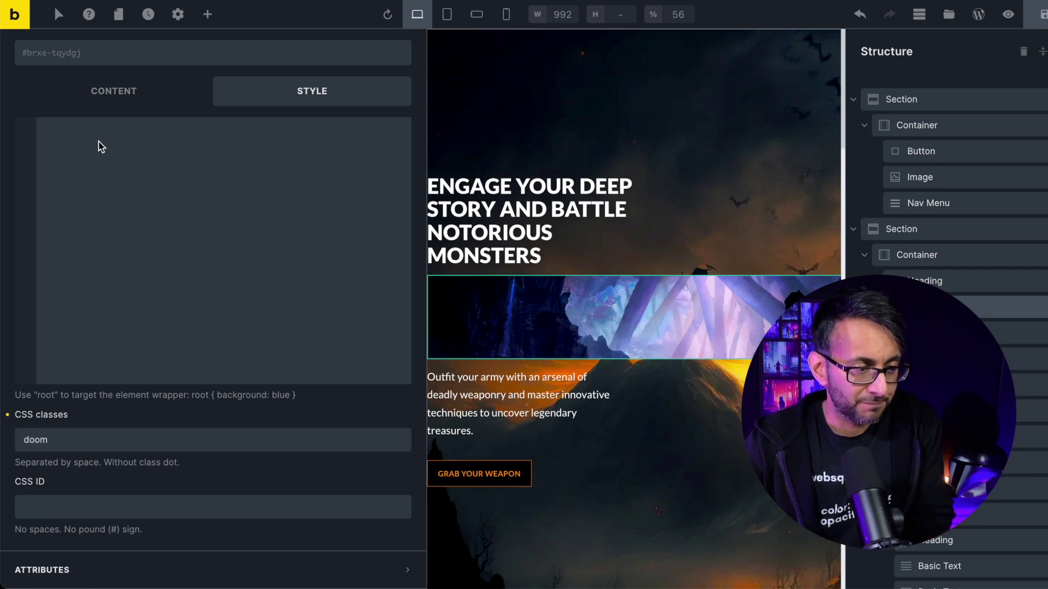
Start a .doom { rule in Custom CSS with -webkit-mask-image: url(".
scroll(112, 164, "up", 5)
left_click(101, 436)
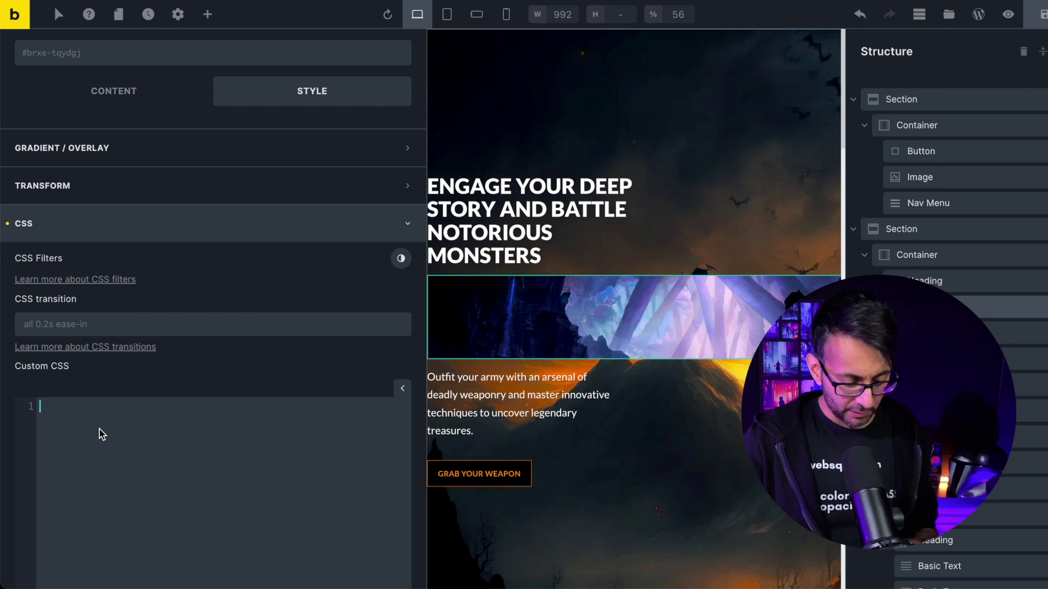
type(".doom")
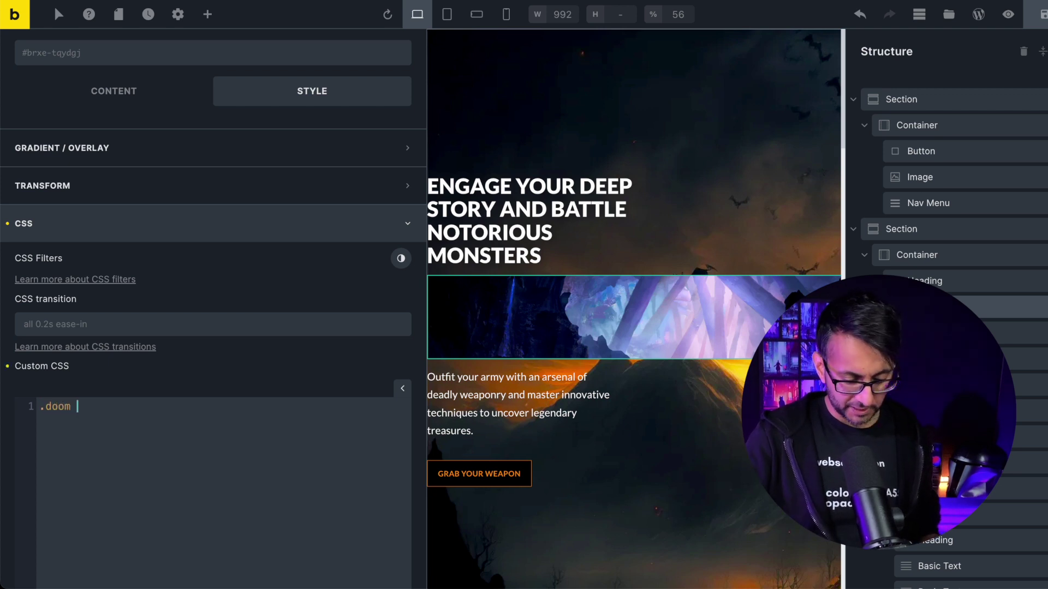
type(" {")
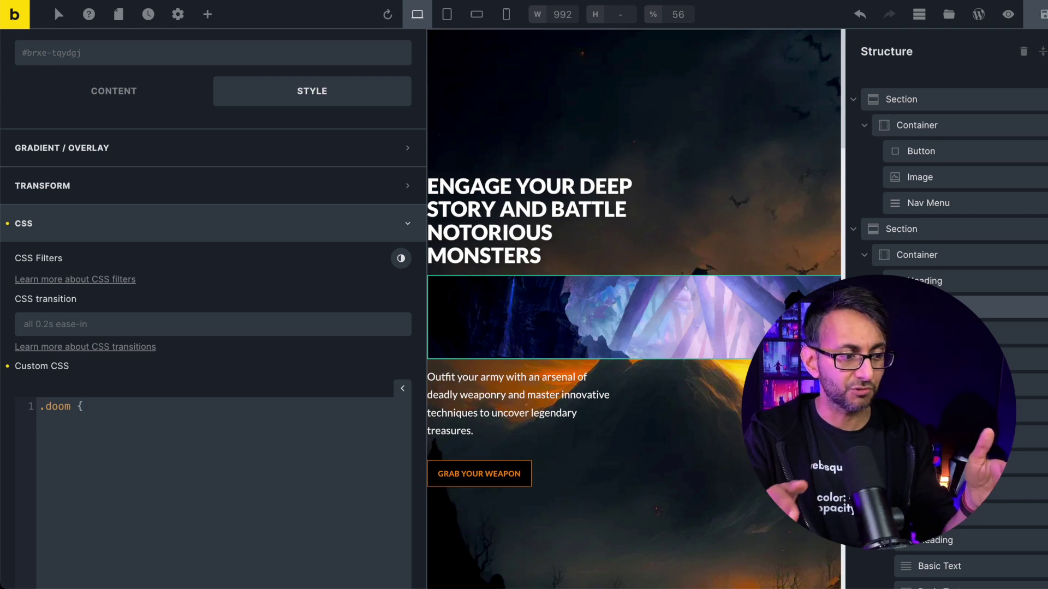
key("Return")
type("-webkit-mask-image:")
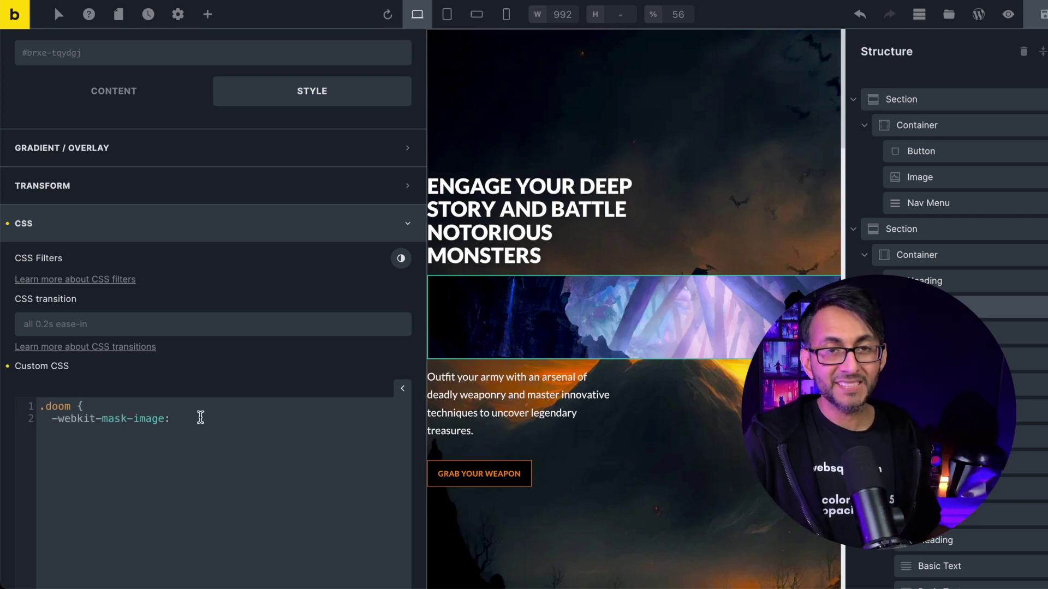
triple_click(201, 418)
left_click(201, 418)
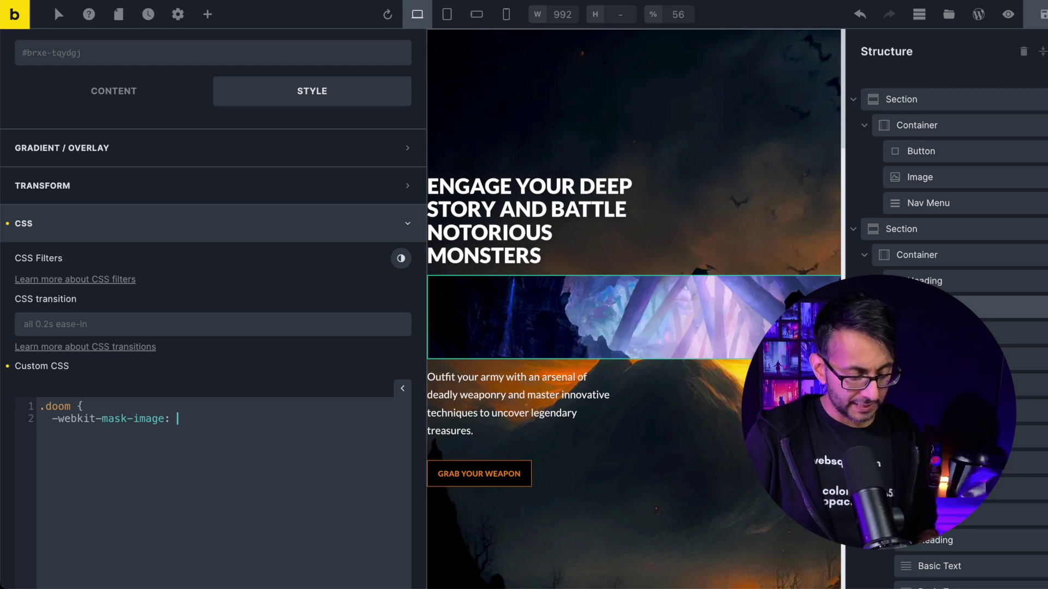
type("url")
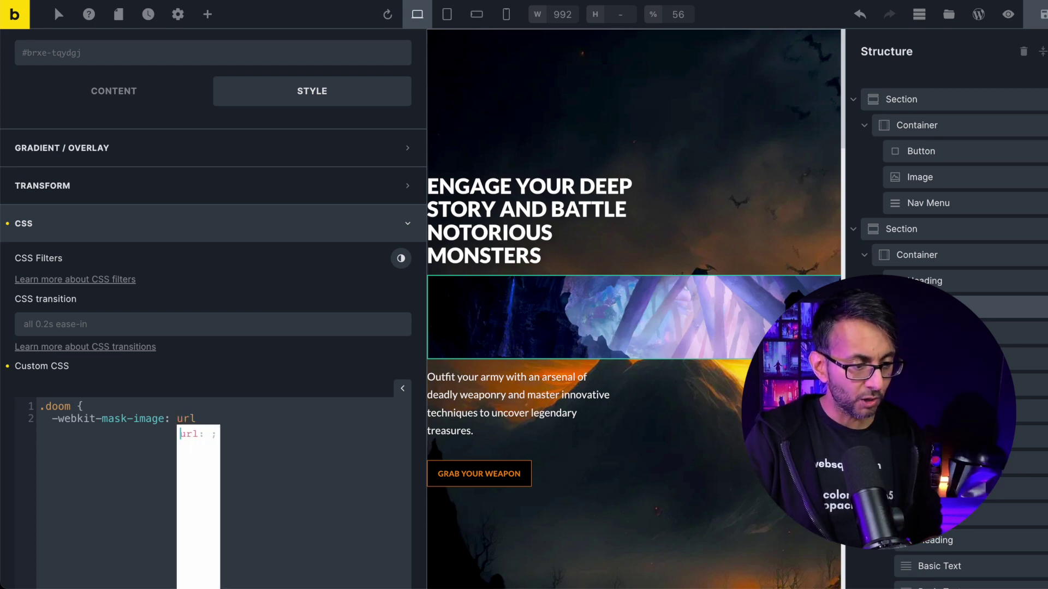
type("(\"")
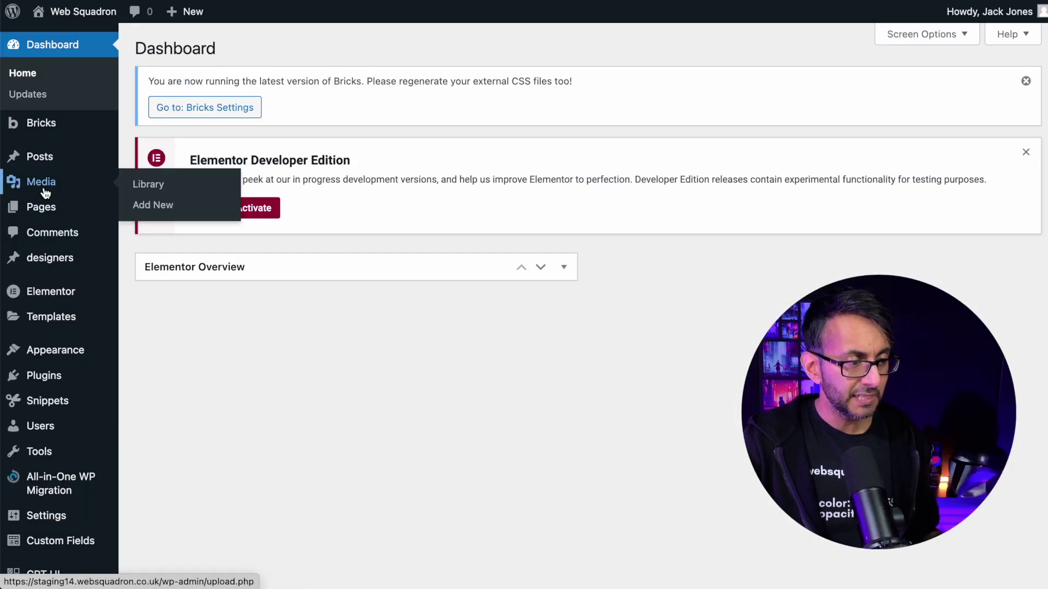
Copy the Doom-2.svg file URL from the WordPress Media Library's attachment details.
left_click(149, 192)
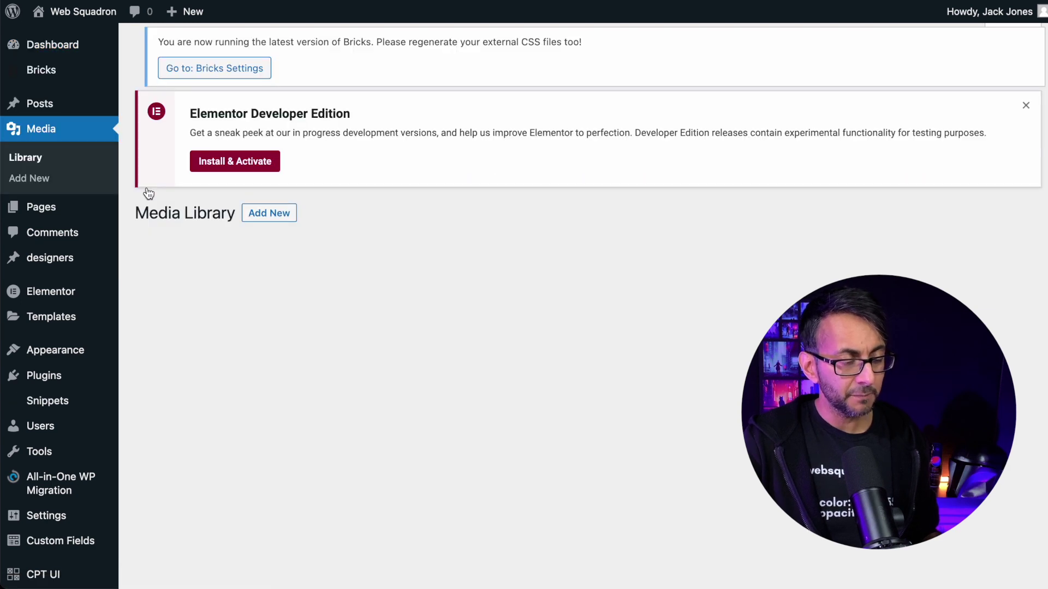
left_click(167, 376)
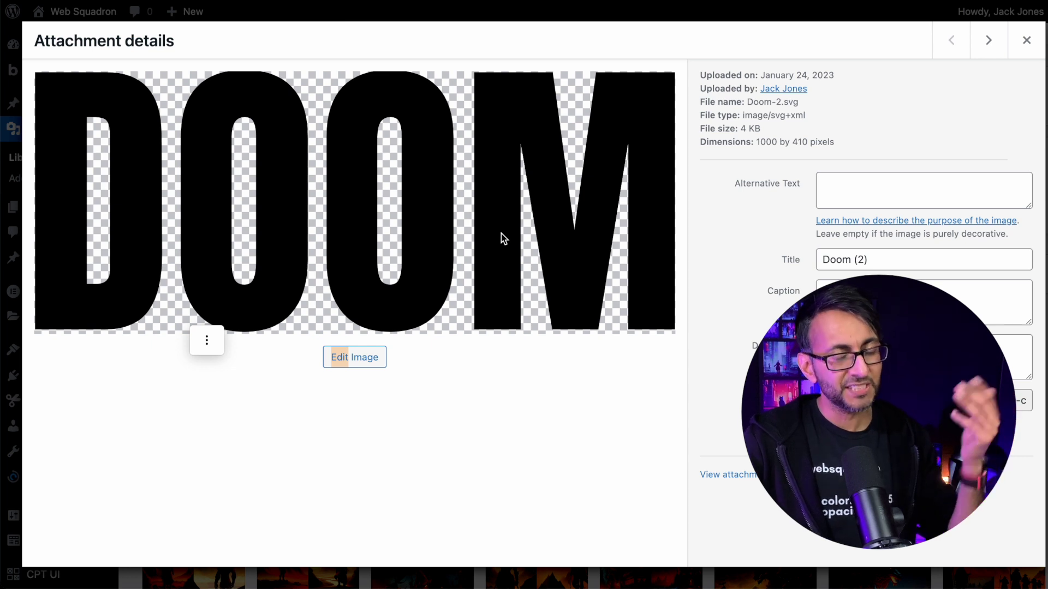
left_click(843, 429)
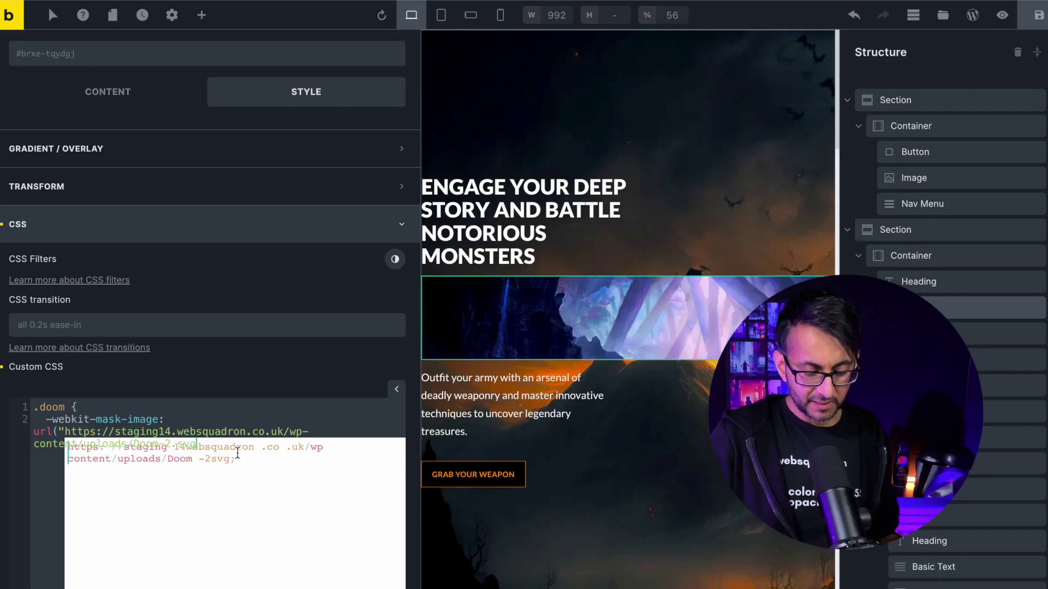
Finish the mask-image url with the Doom-2.svg address and close the .doom rule with }.
type("\");")
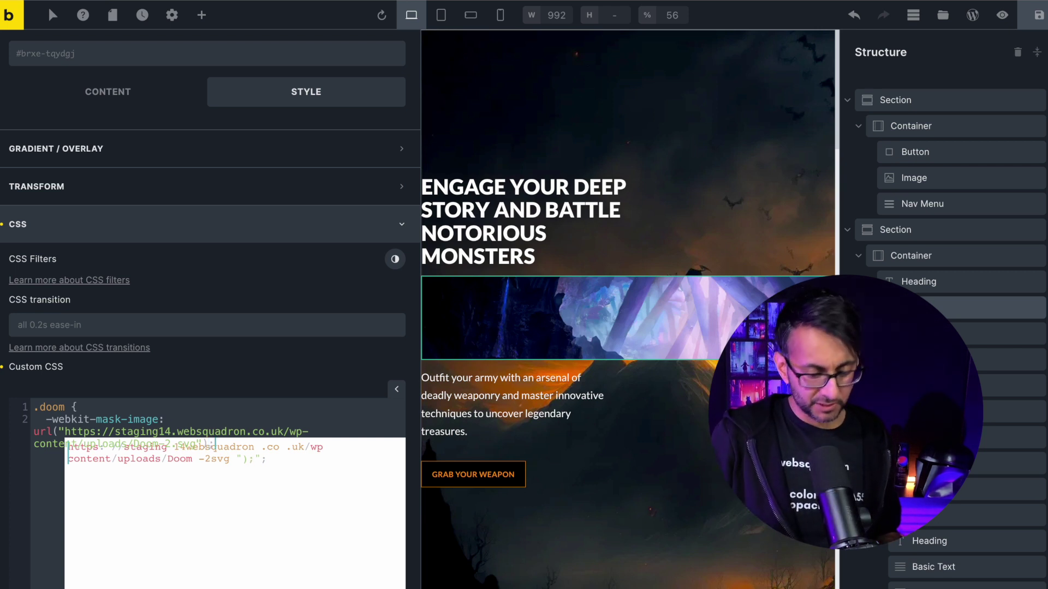
key("Return")
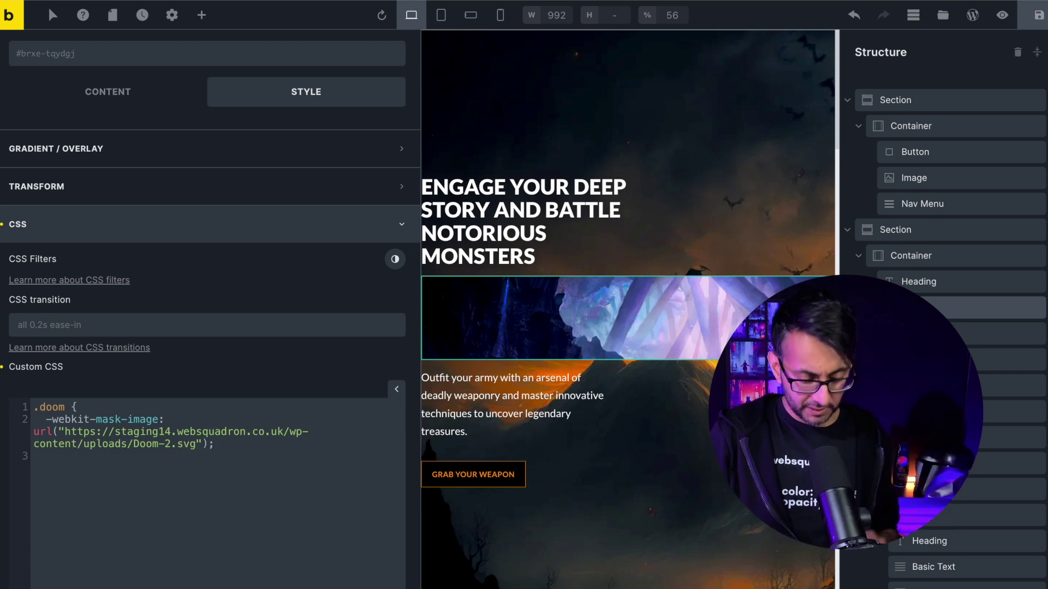
type("}")
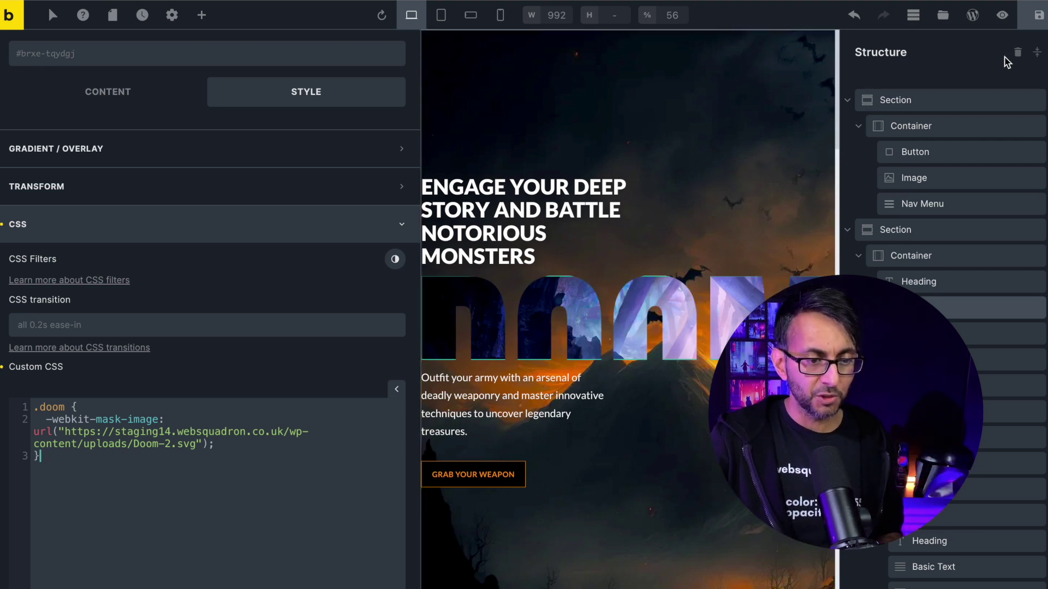
Save the page, check the DOOM-masked cave image live, then return to the builder.
left_click(1038, 18)
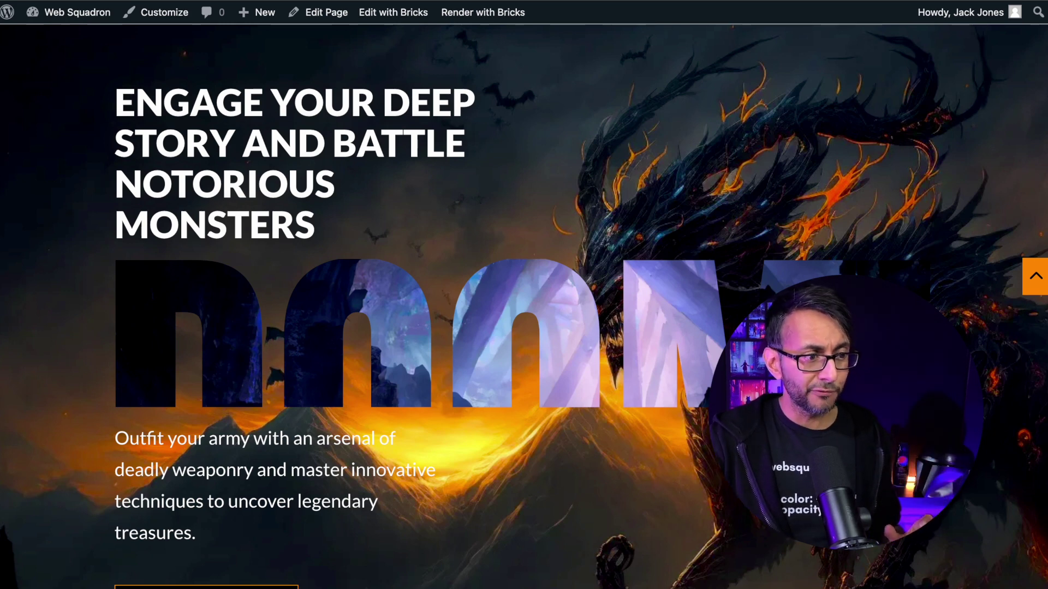
key("ctrl+Tab")
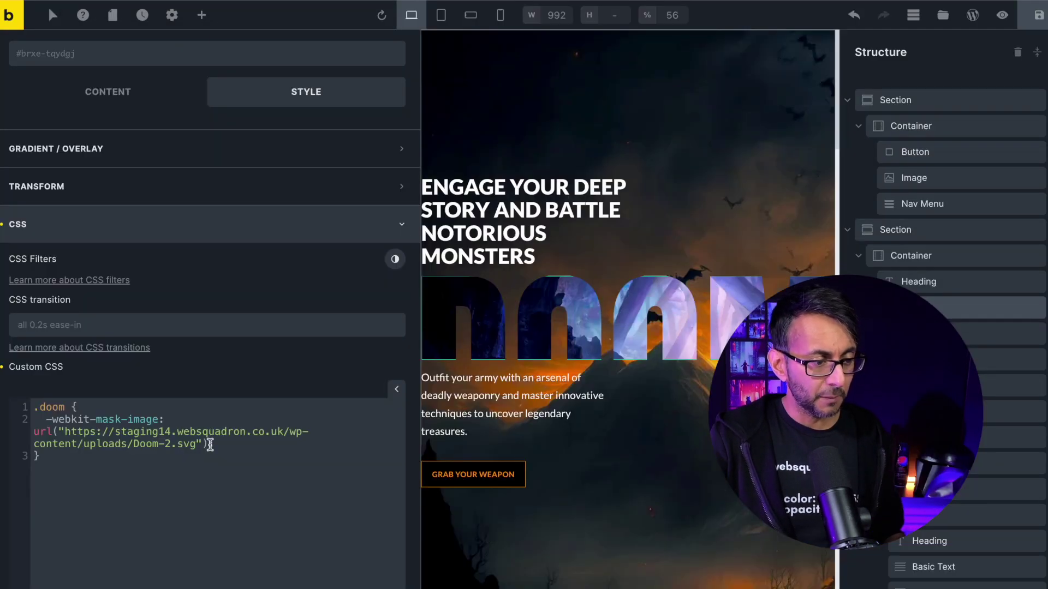
Add mask-position center, mask-repeat no-repeat and mask-size 500px 500px to the .doom rule.
left_click(236, 448)
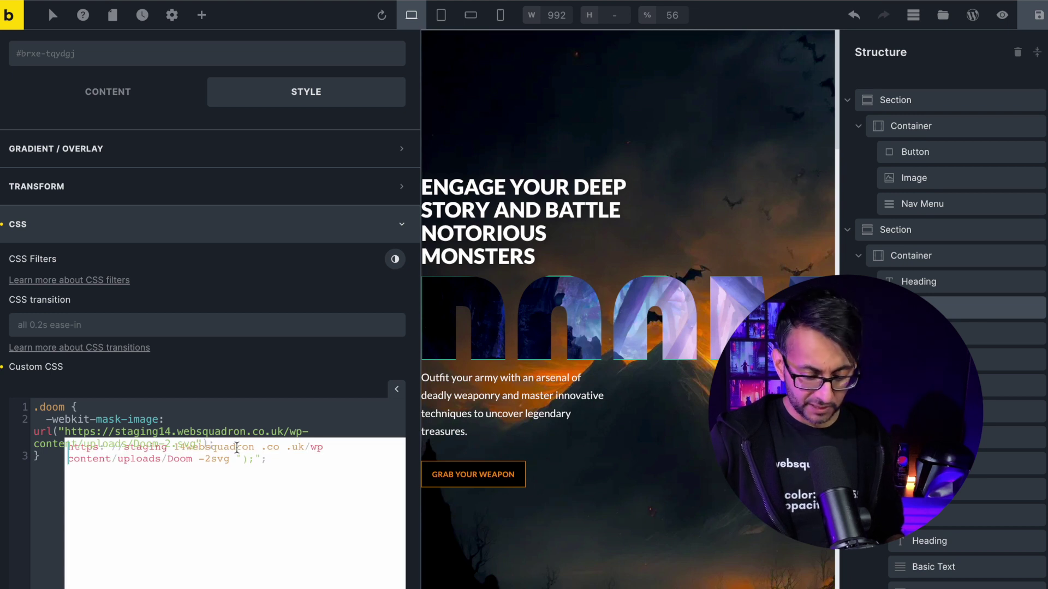
key("Return")
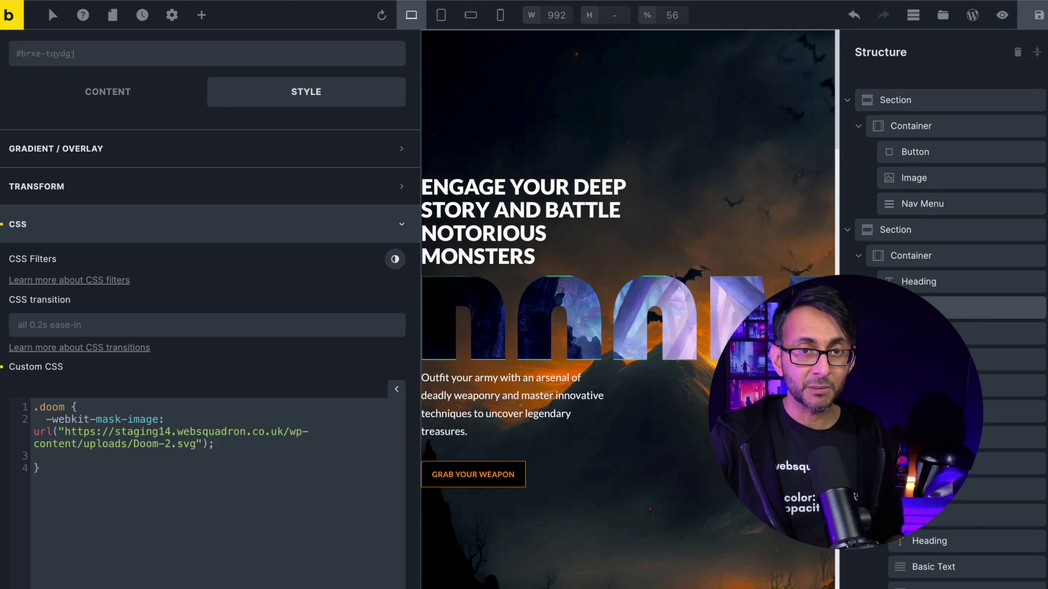
type("-webkit-mask-position: center; -webkit-mask-repeat: no-repeat; -webkit-mask-size: 500px 500px;")
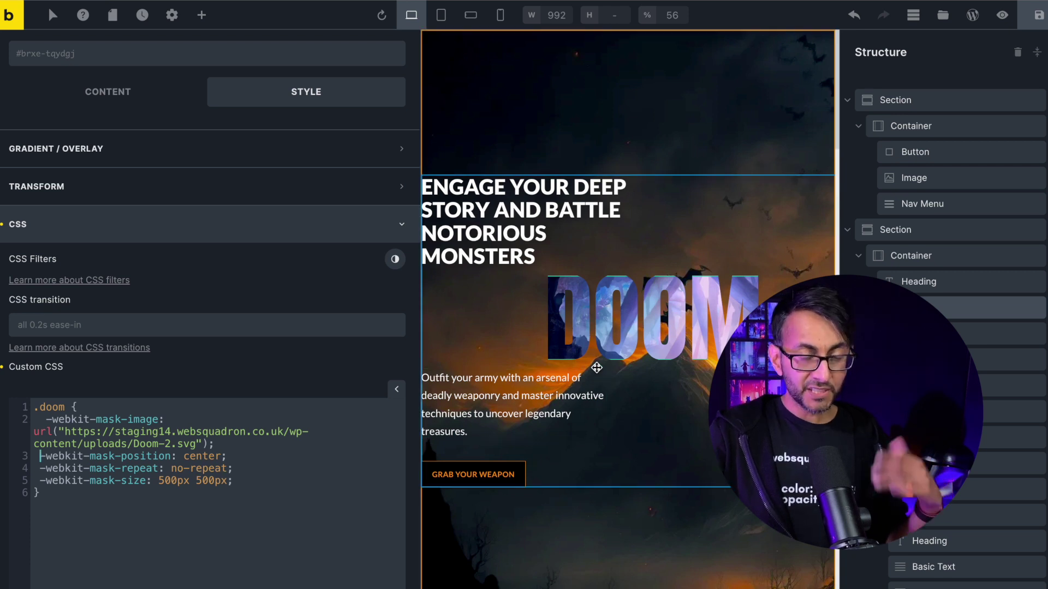
Try left, right and bottom for -webkit-mask-position, settling on left.
double_click(206, 457)
type("left")
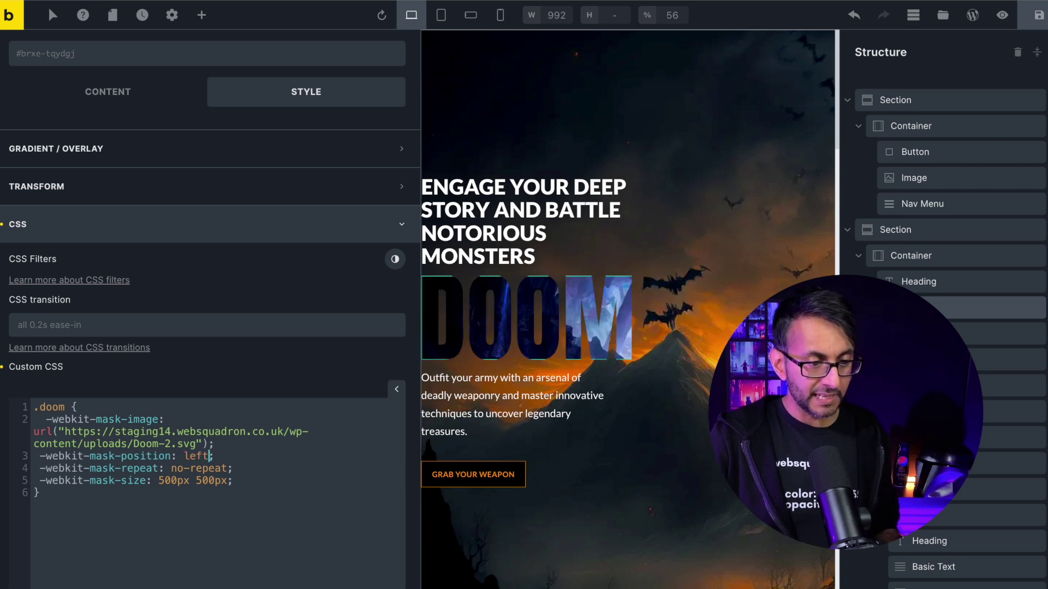
key("BackSpace")
key("BackSpace")
key("BackSpace")
key("BackSpace")
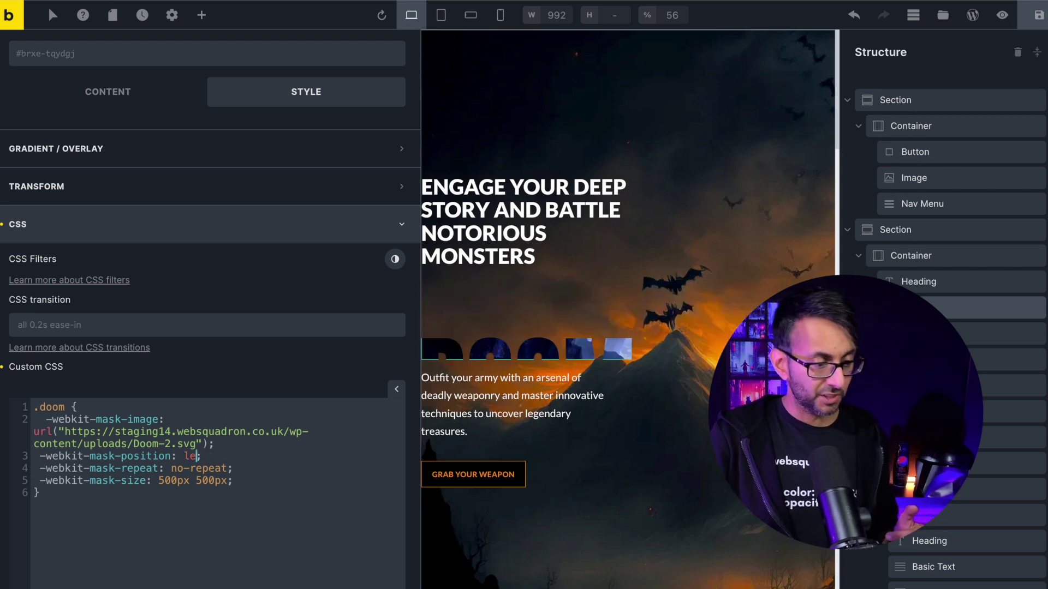
type("right")
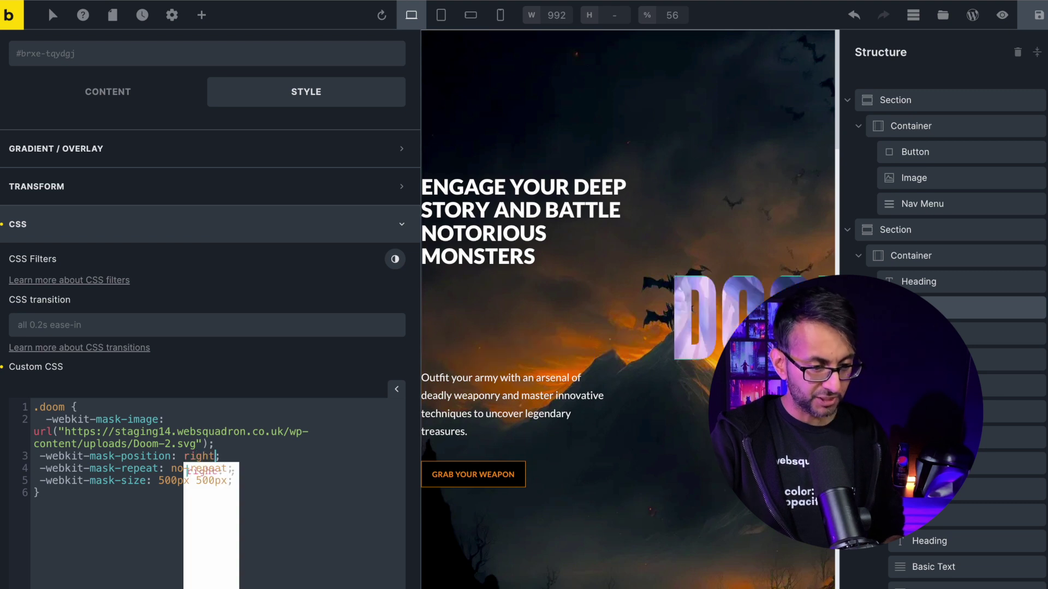
key("BackSpace")
key("BackSpace")
key("BackSpace")
key("BackSpace")
key("BackSpace")
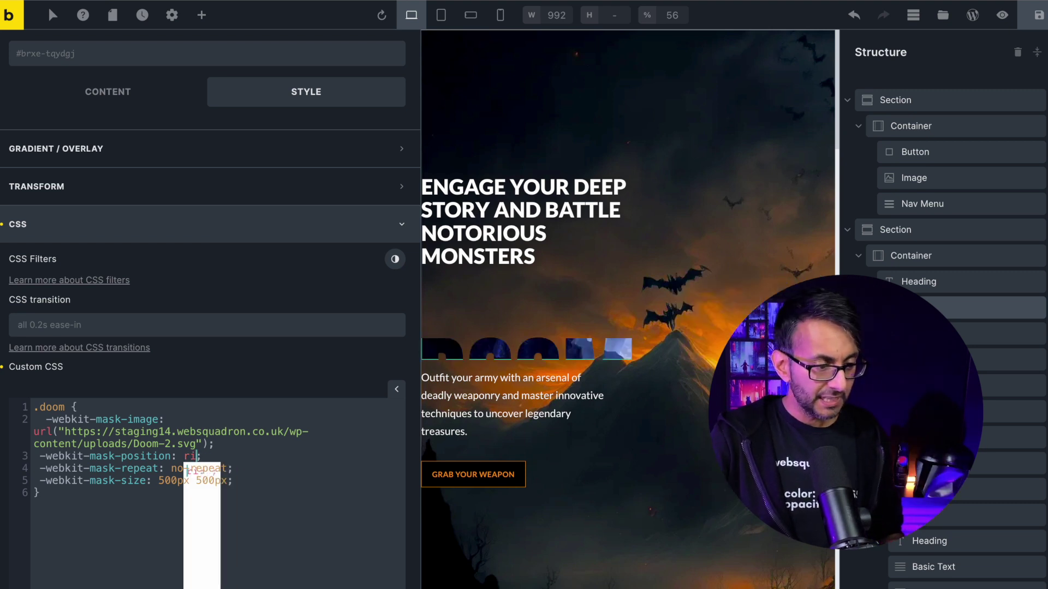
type("bottom")
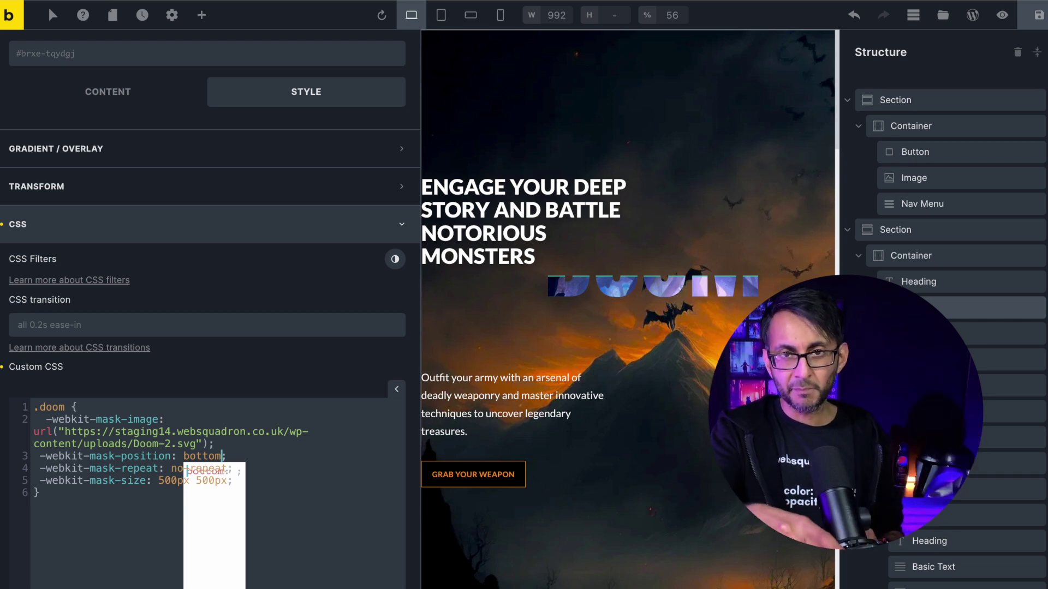
key("BackSpace")
key("BackSpace")
key("BackSpace")
key("BackSpace")
key("BackSpace")
key("BackSpace")
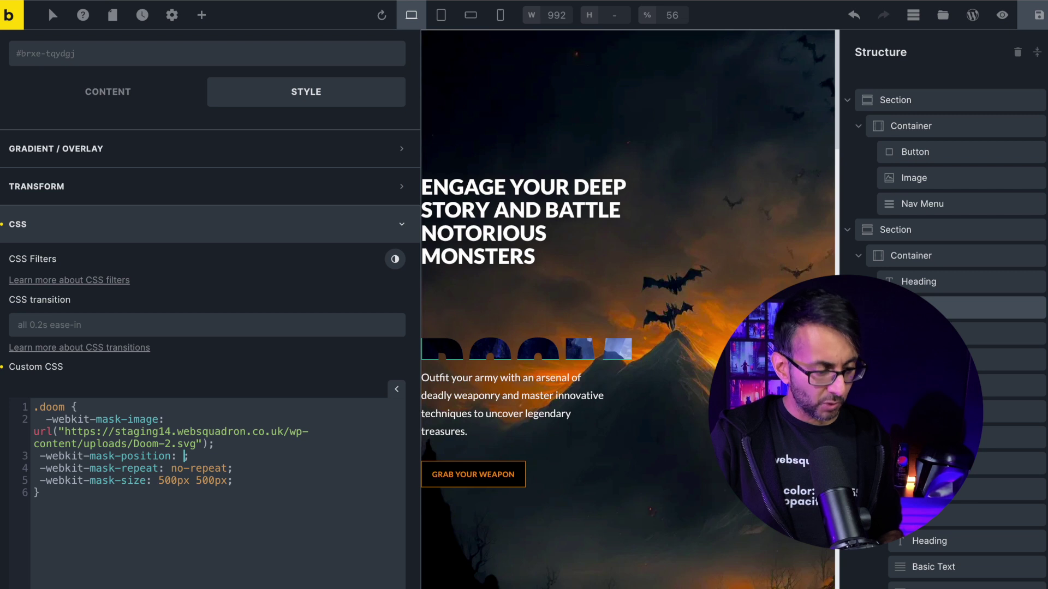
type("lef")
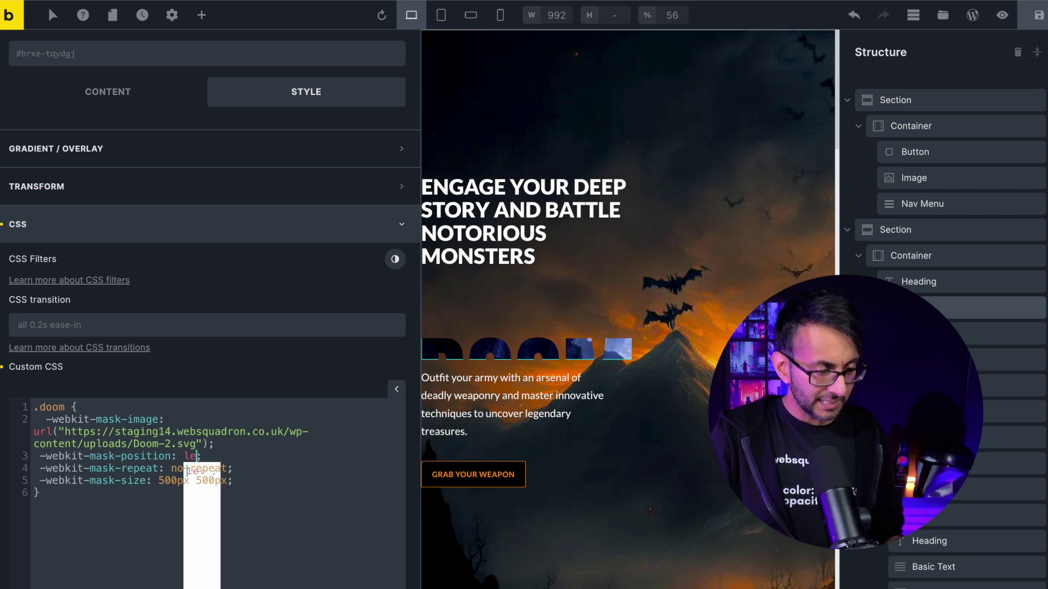
type("t")
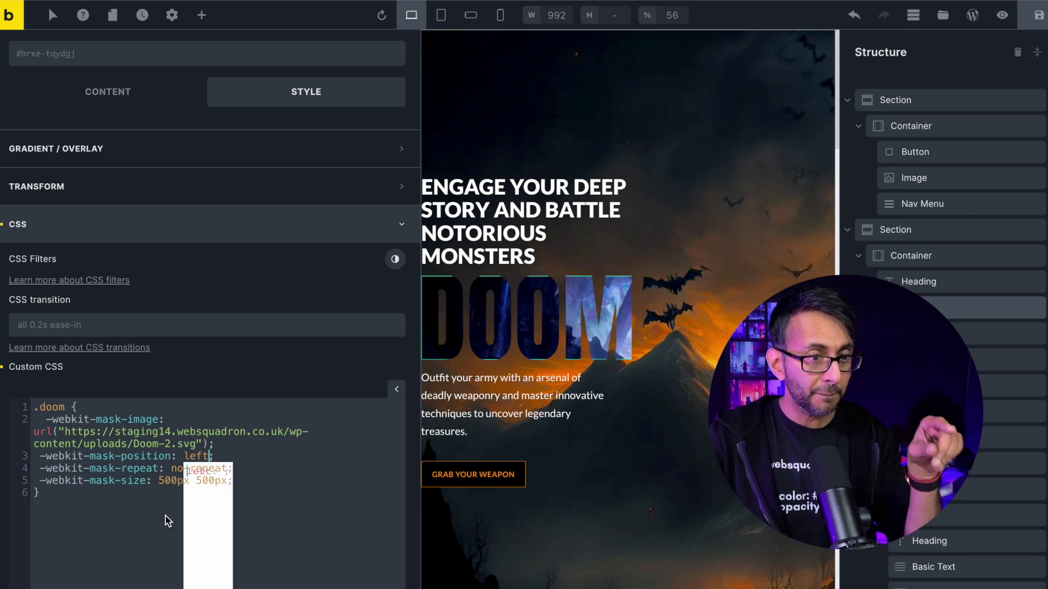
left_click(285, 458)
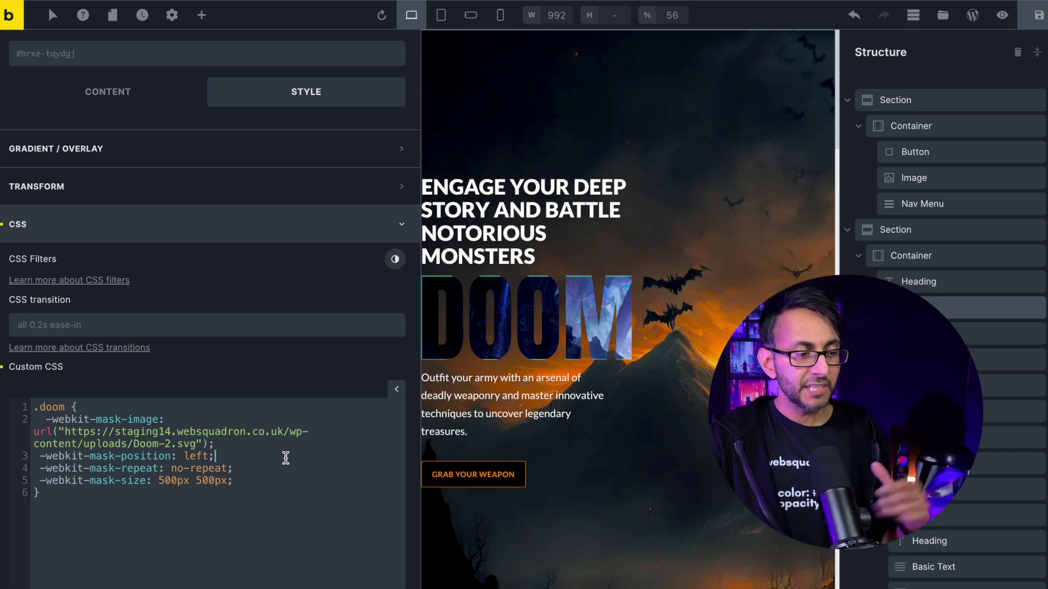
Briefly switch -webkit-mask-repeat to repeat, then restore no-repeat so DOOM shows once.
left_click(184, 468)
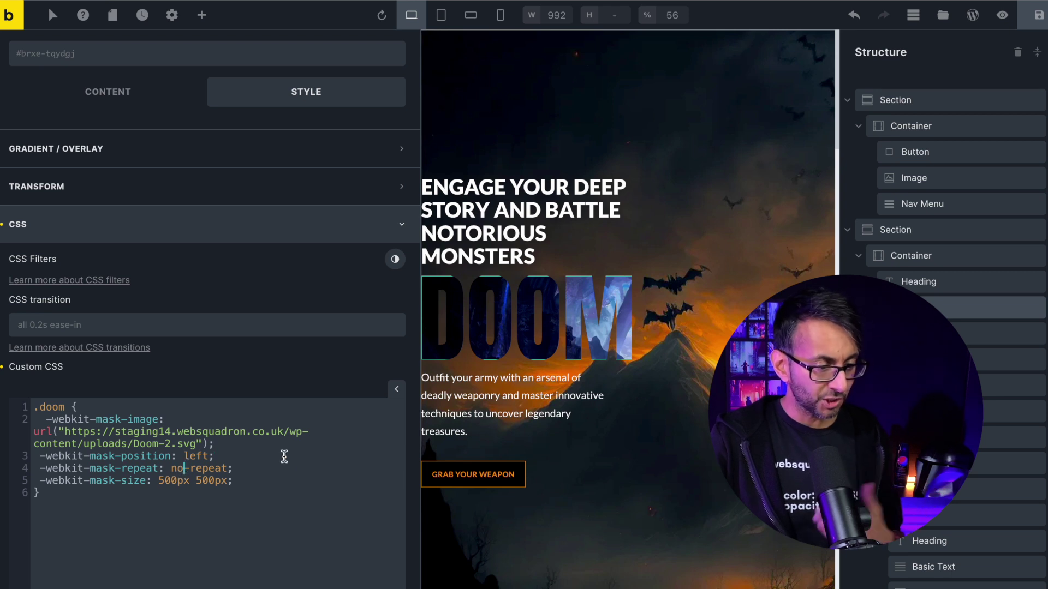
key("BackSpace")
key("BackSpace")
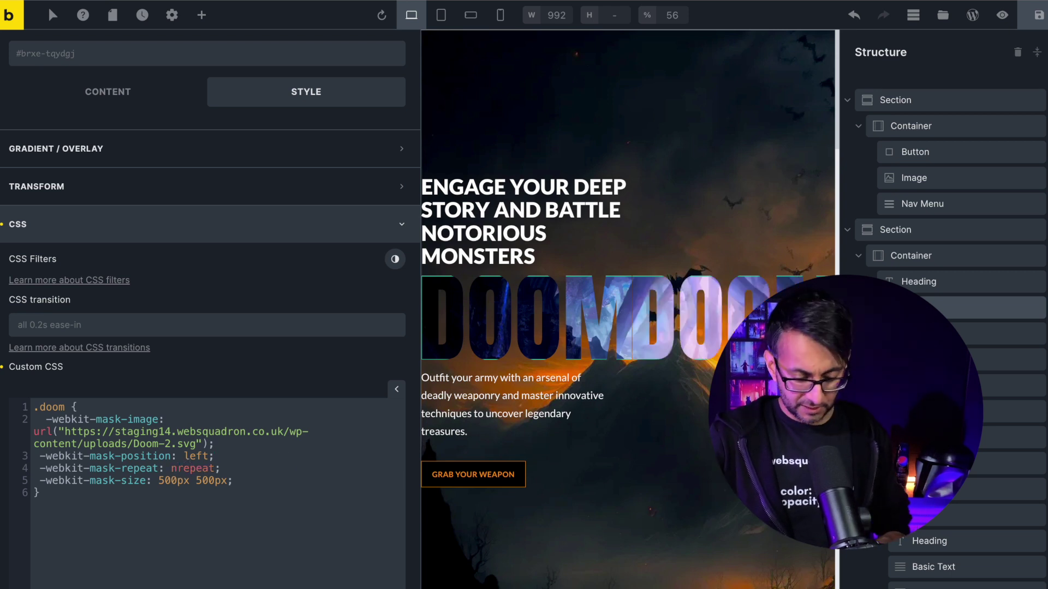
key("BackSpace")
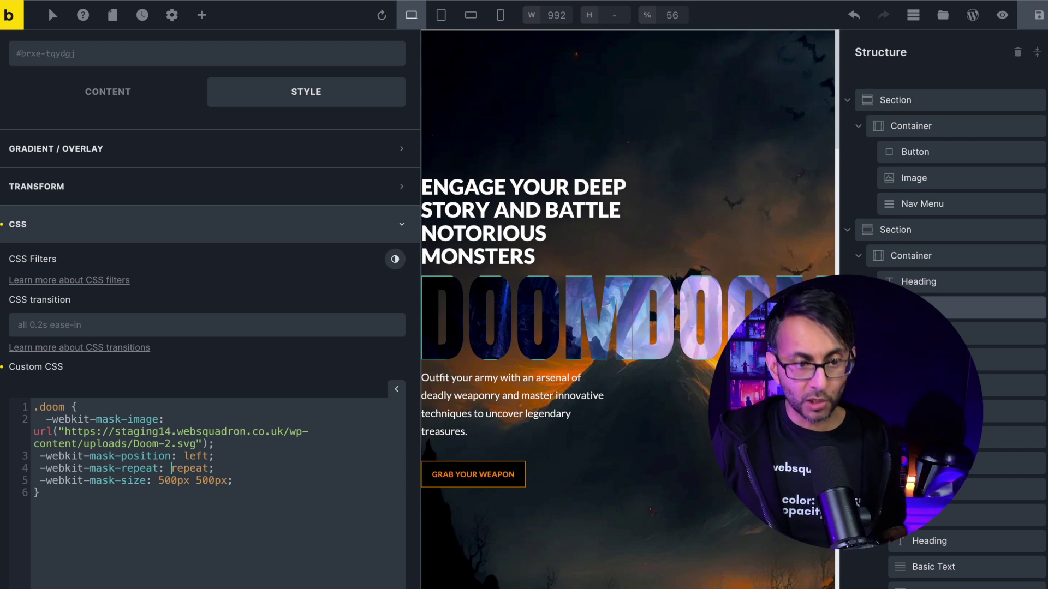
type("no-")
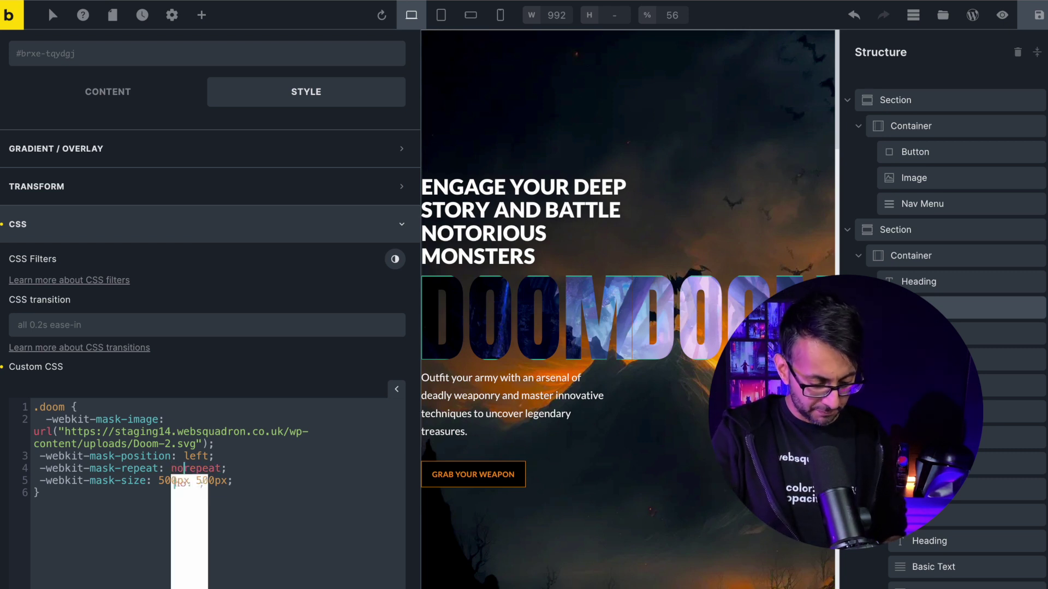
left_click(299, 489)
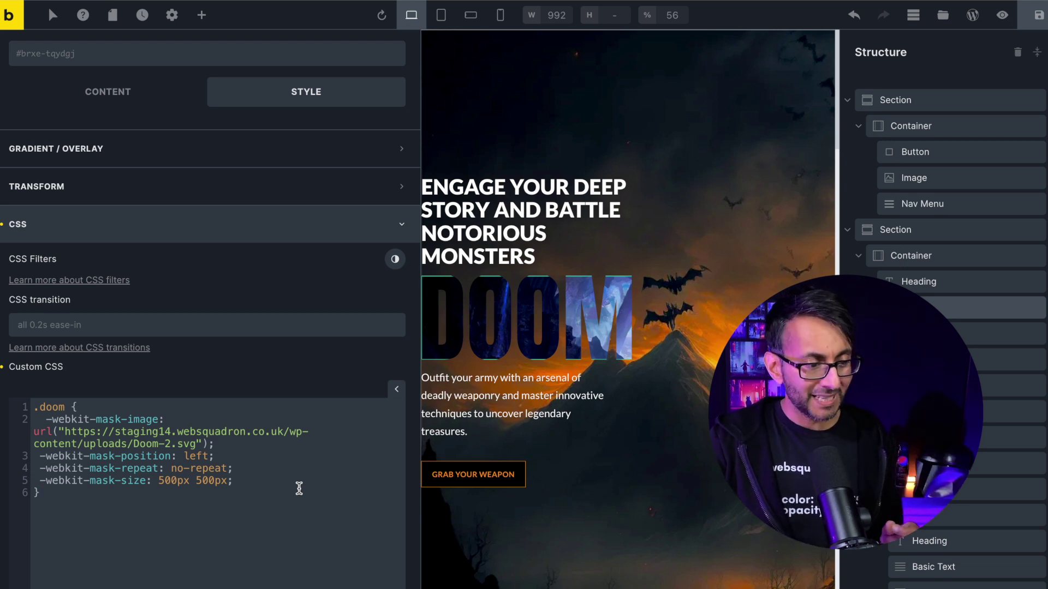
Replace the 500px 500px -webkit-mask-size value with cover in the .doom rule.
left_click_drag(227, 483, 169, 481)
key("ctrl+c")
key("BackSpace")
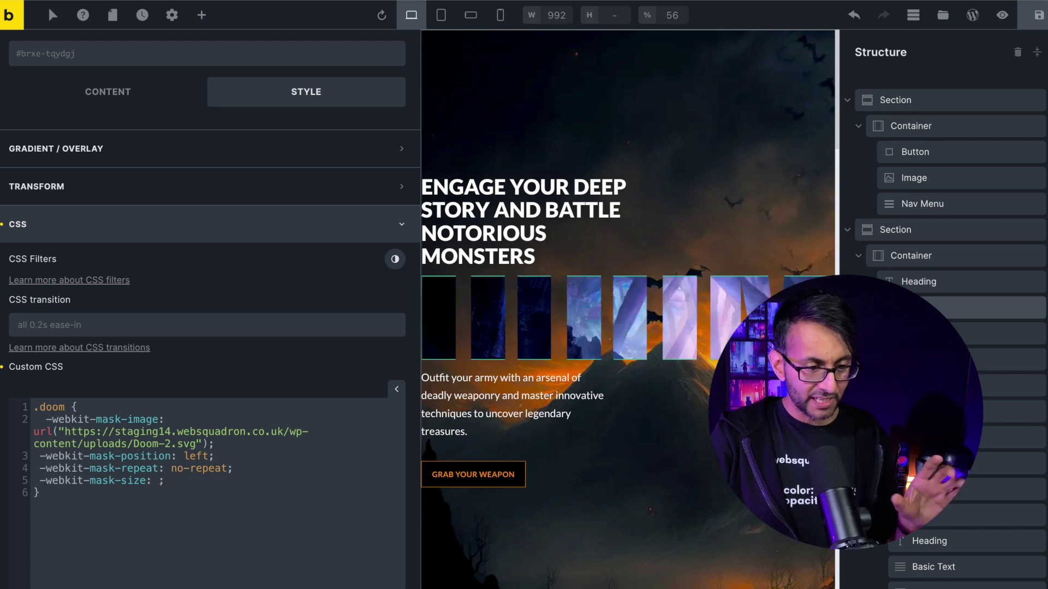
type("con")
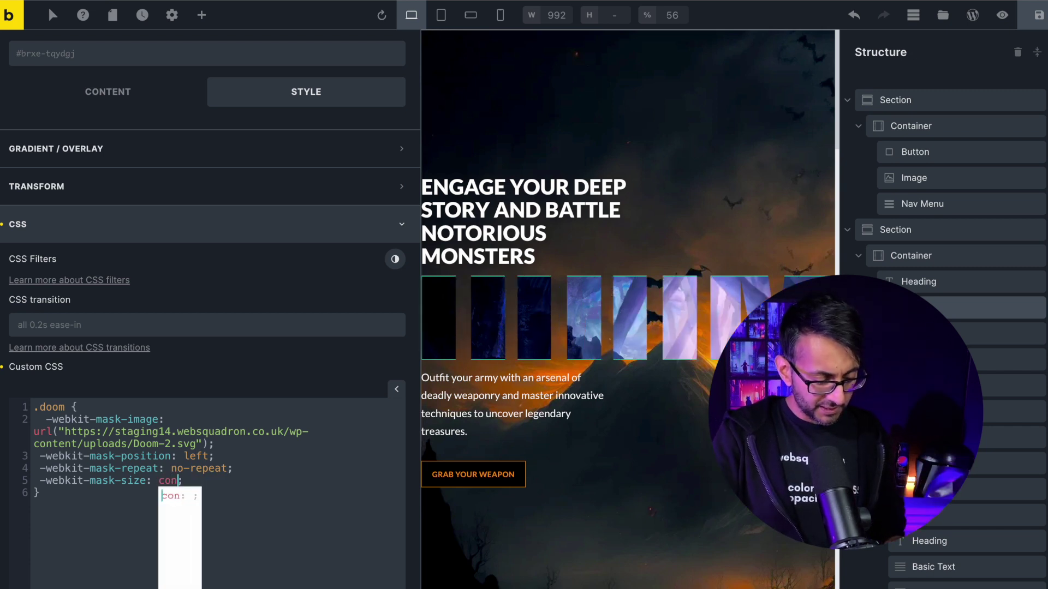
key("BackSpace")
type("ver")
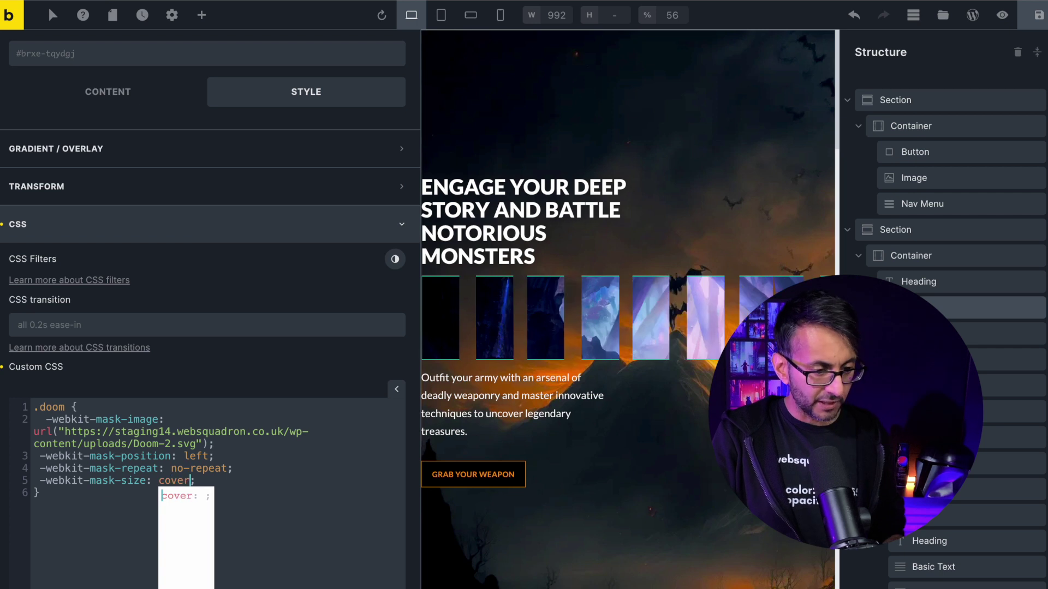
left_click(284, 516)
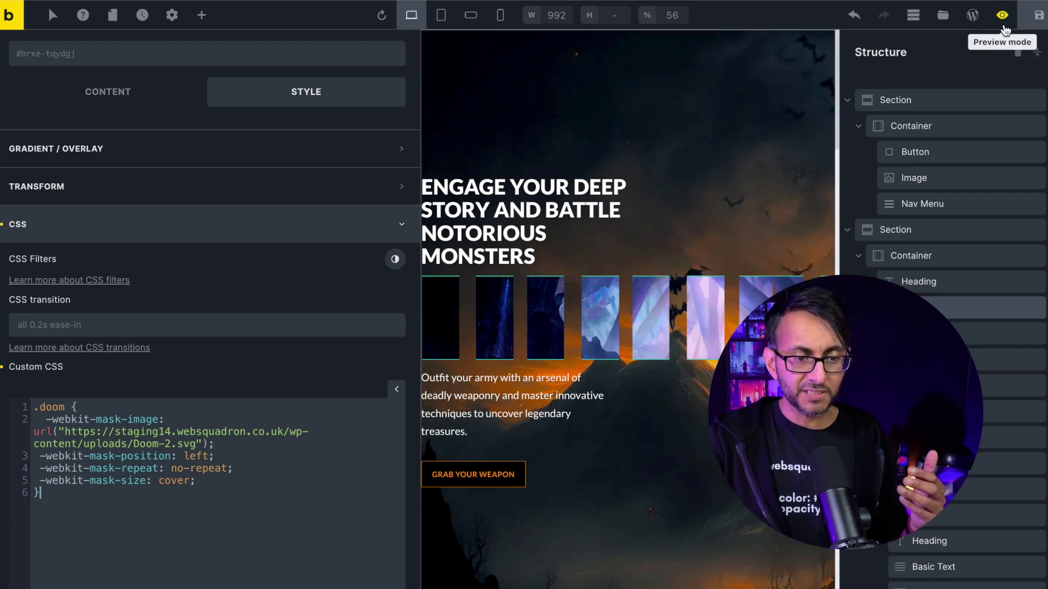
Save the page and reload the live front end to view the cover-sized DOOM mask.
left_click(1039, 15)
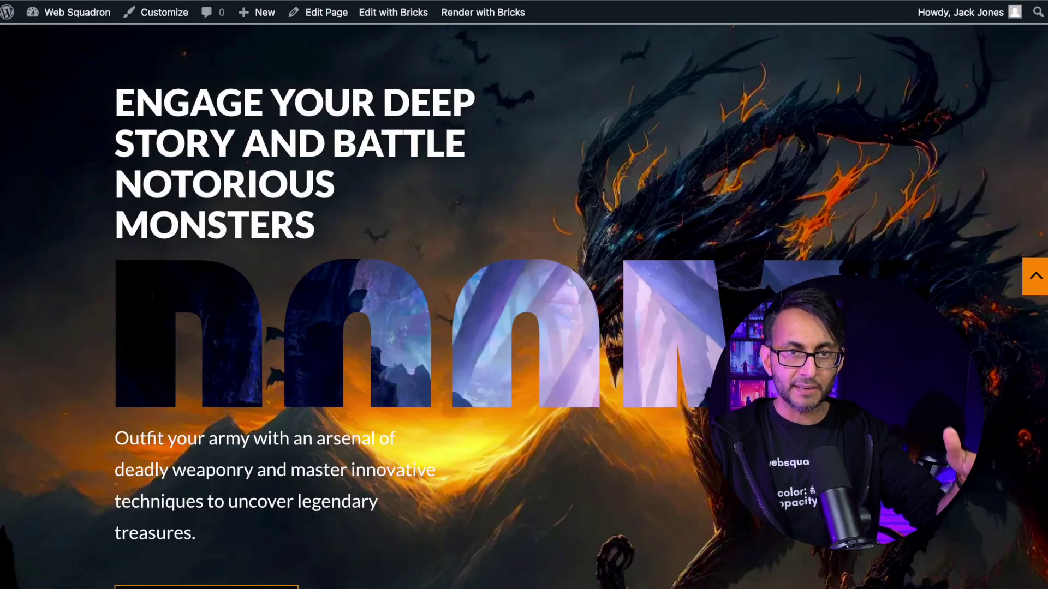
key("super+l")
key("Return")
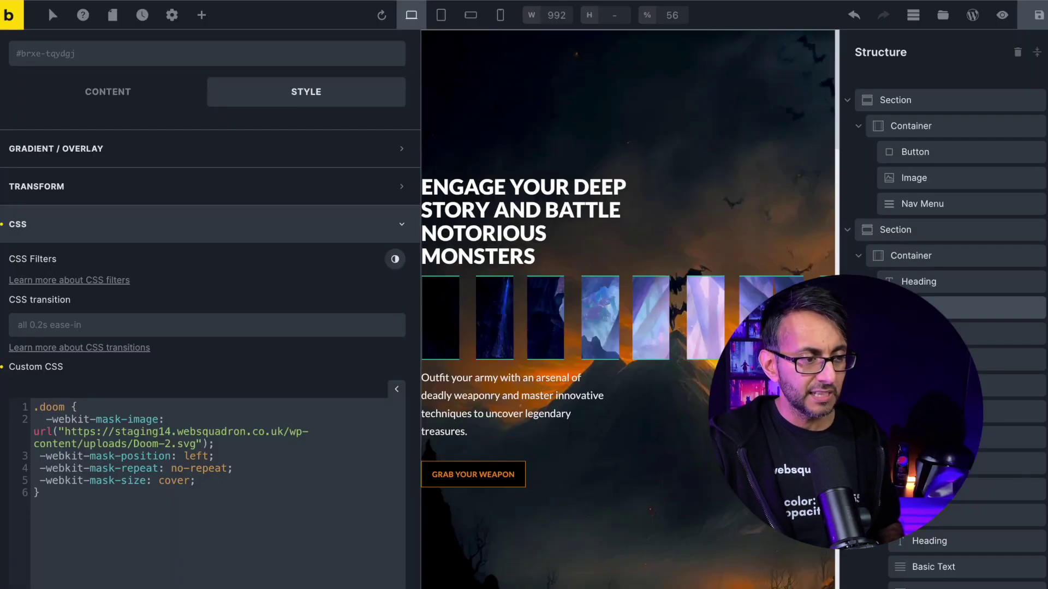
Replace the cover mask size with contain and preview the result.
double_click(173, 481)
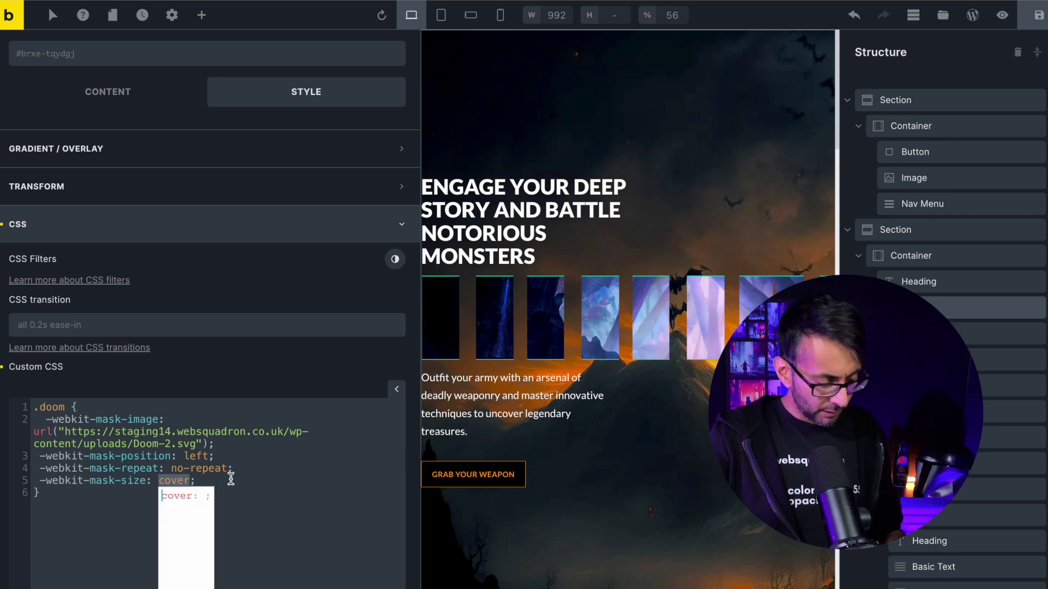
type("contain")
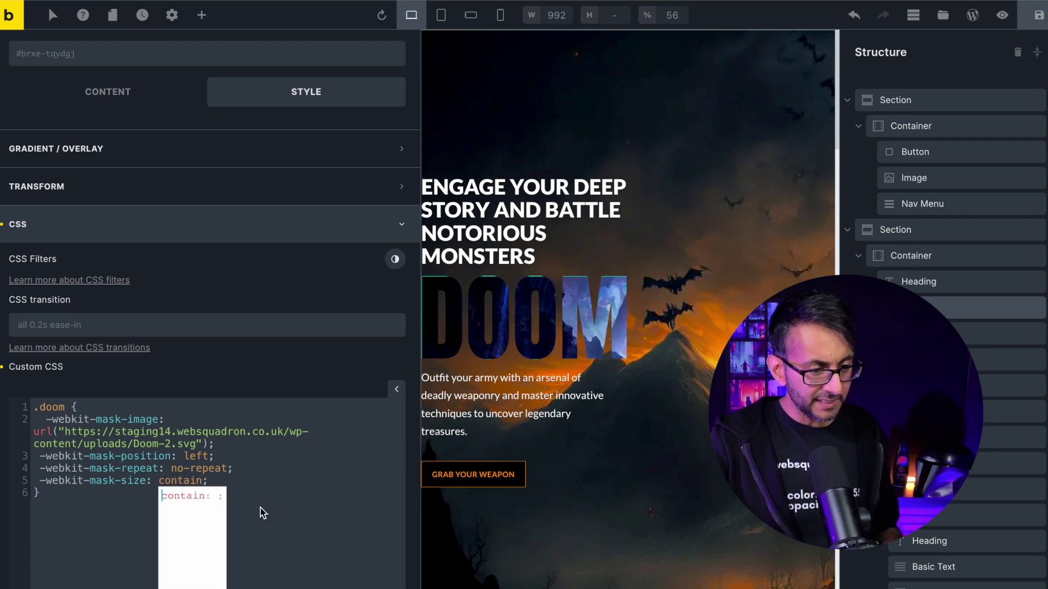
left_click(281, 520)
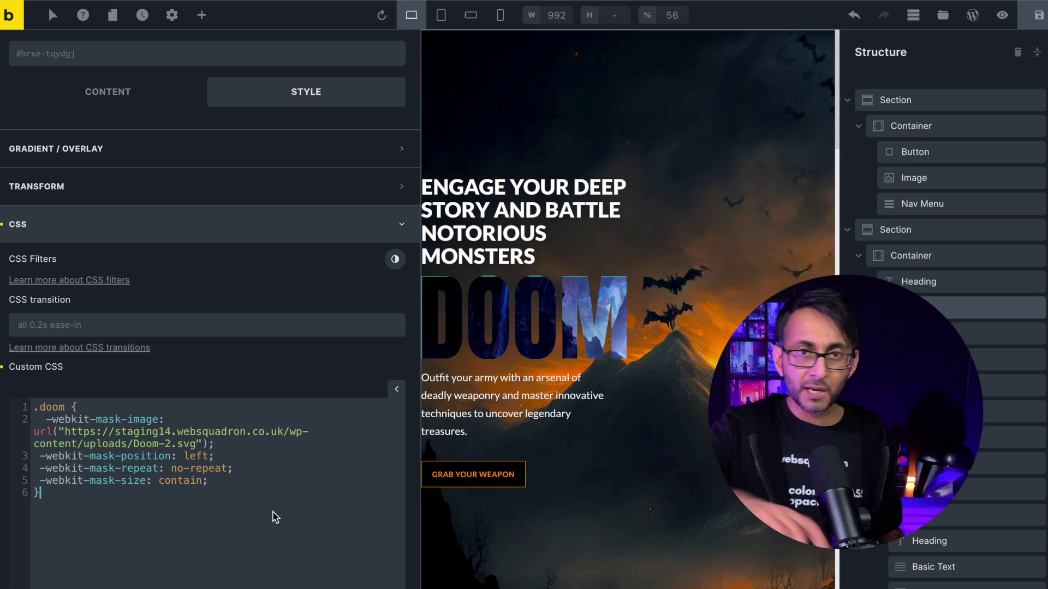
Swap contain back out for the pasted 500px 500px mask size.
key("Up")
key("End")
key("Left")
key("ctrl+shift+Left")
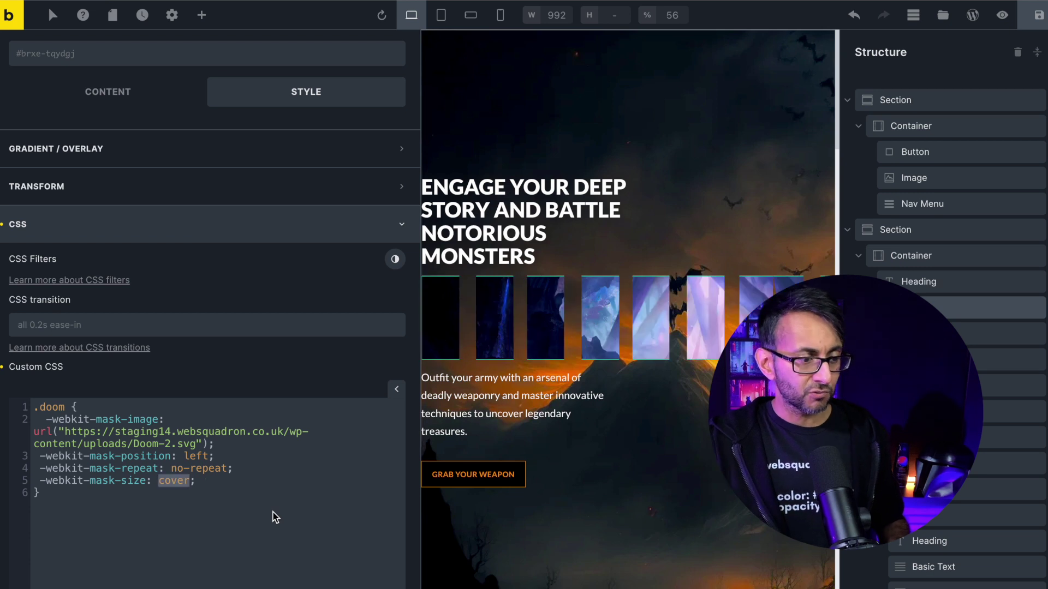
key("BackSpace")
key("ctrl+v")
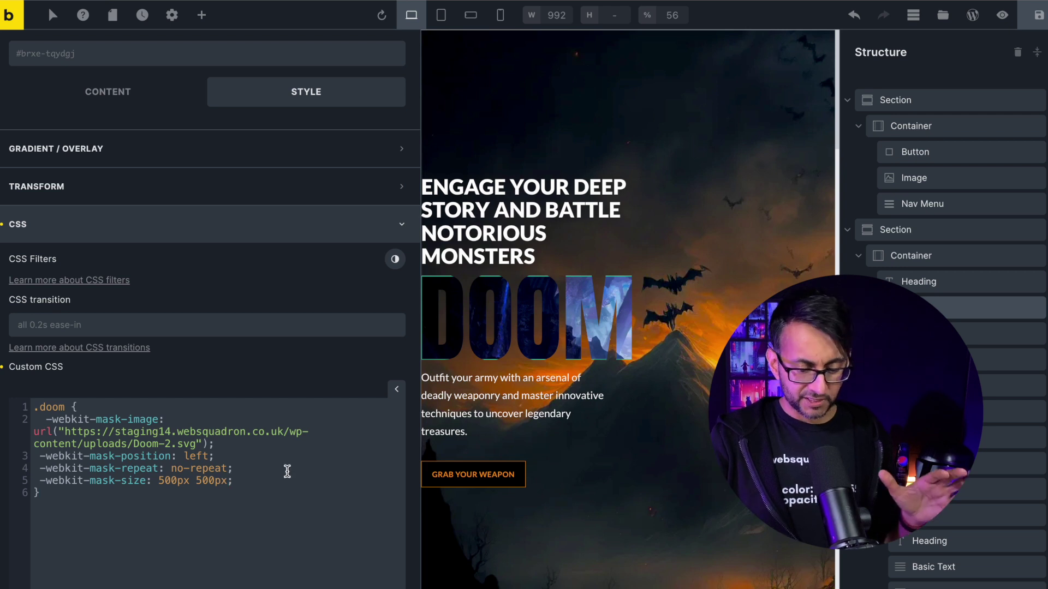
Try a 500px 100px mask size, then drop the 100px height to leave 500px.
key("BackSpace")
key("BackSpace")
key("BackSpace")
key("BackSpace")
key("BackSpace")
key("BackSpace")
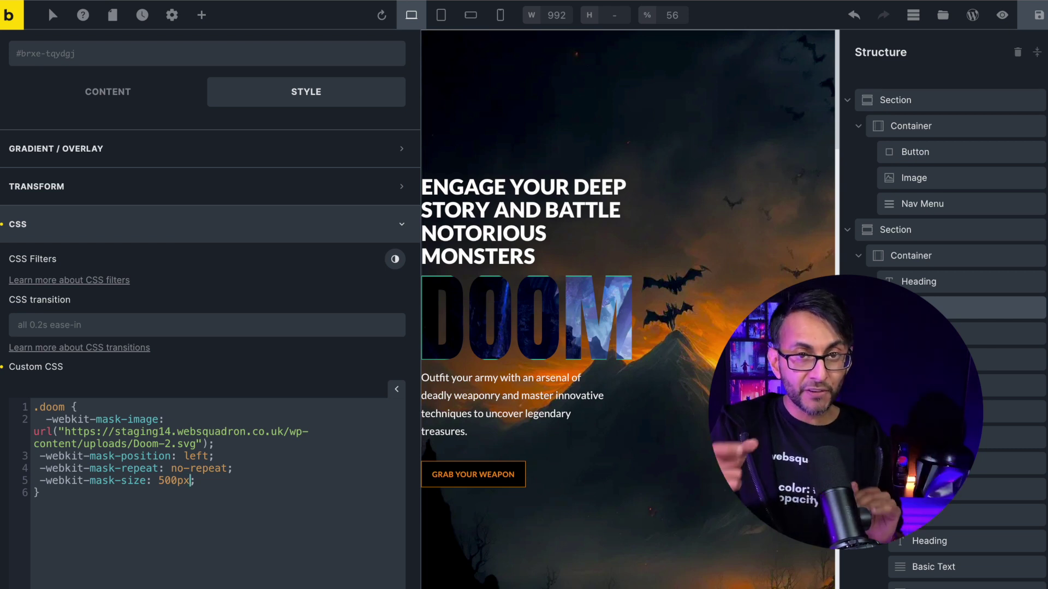
type("100")
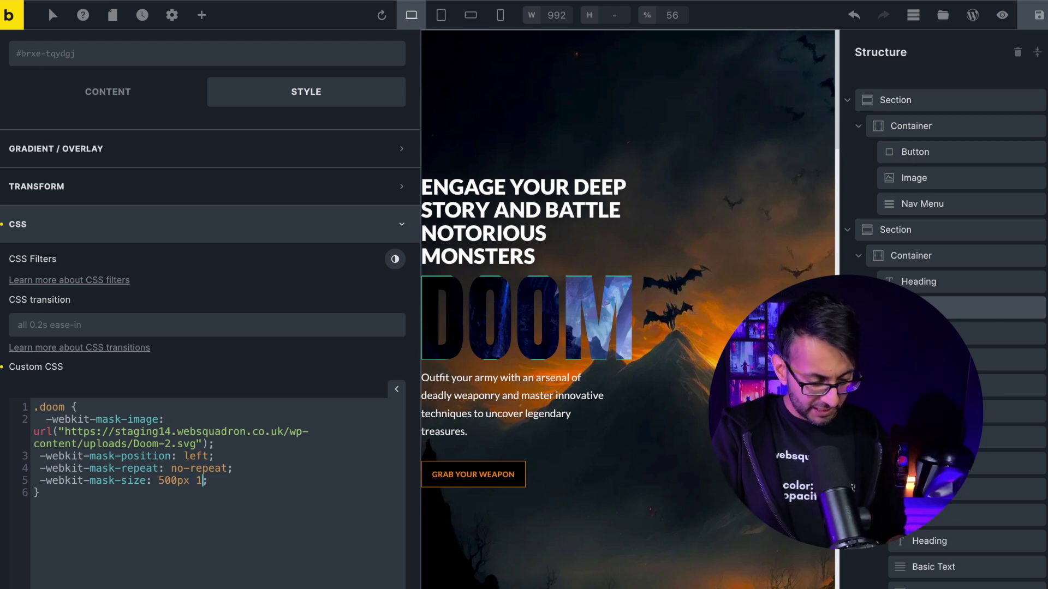
type("px")
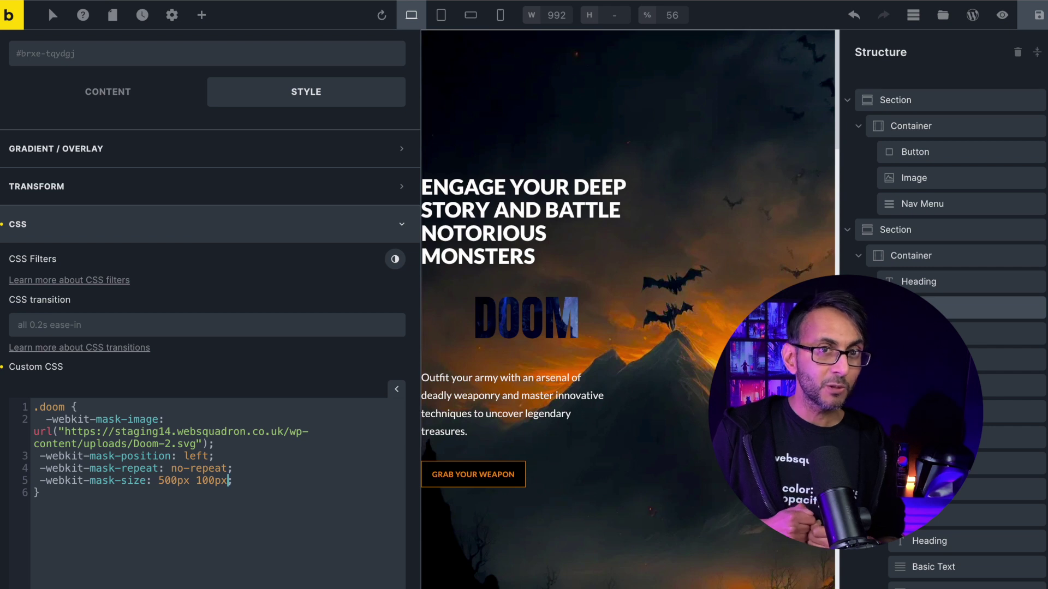
key("BackSpace")
key("BackSpace")
key("BackSpace")
key("BackSpace")
key("BackSpace")
key("BackSpace")
scroll(218, 304, "down", 3)
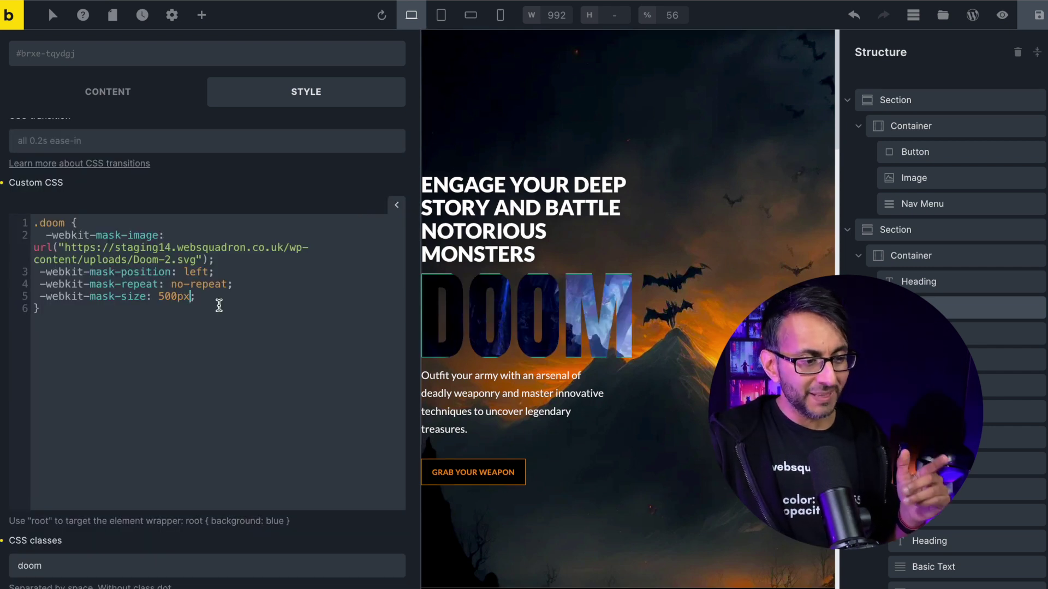
Replace the left mask position with a 200px 50px offset.
double_click(200, 273)
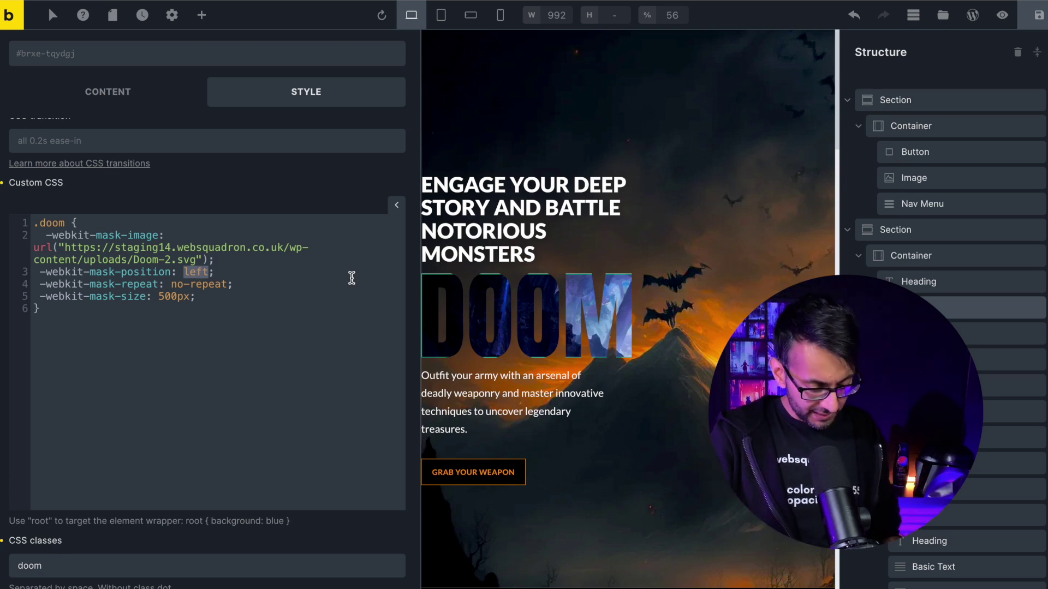
type("200px")
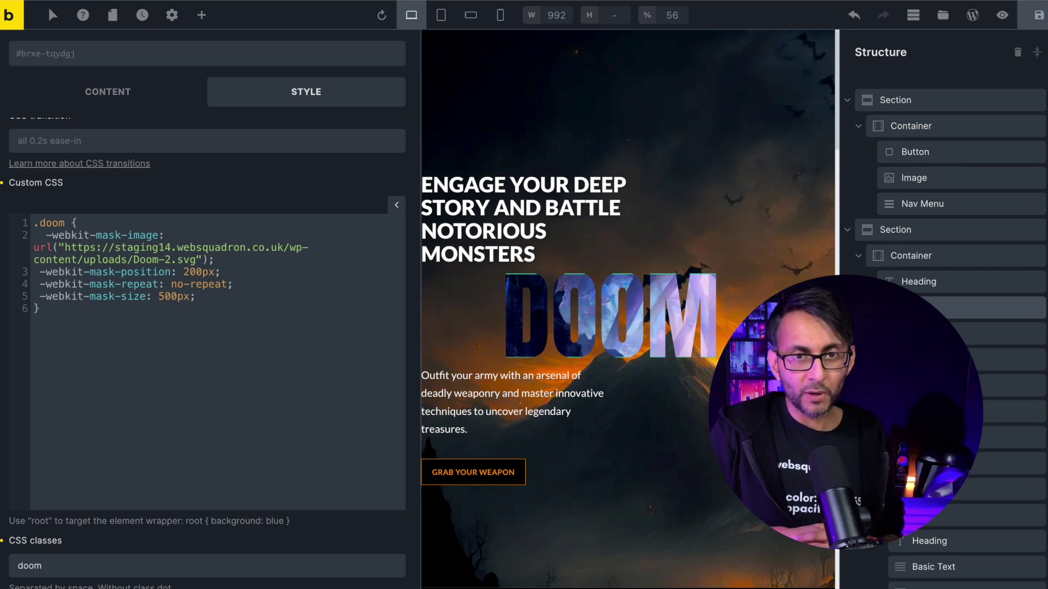
type("5")
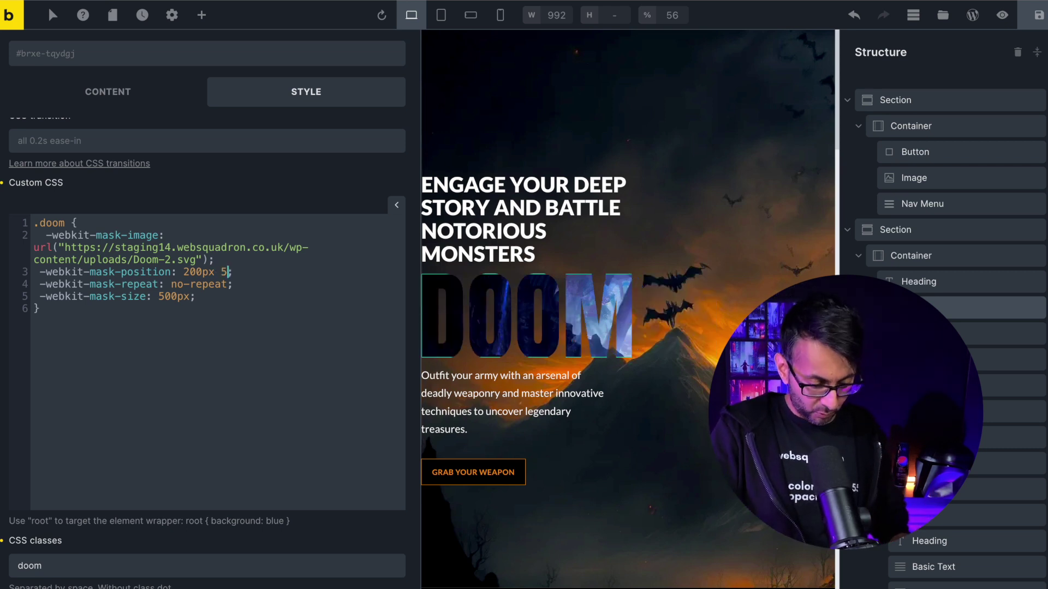
type("0px")
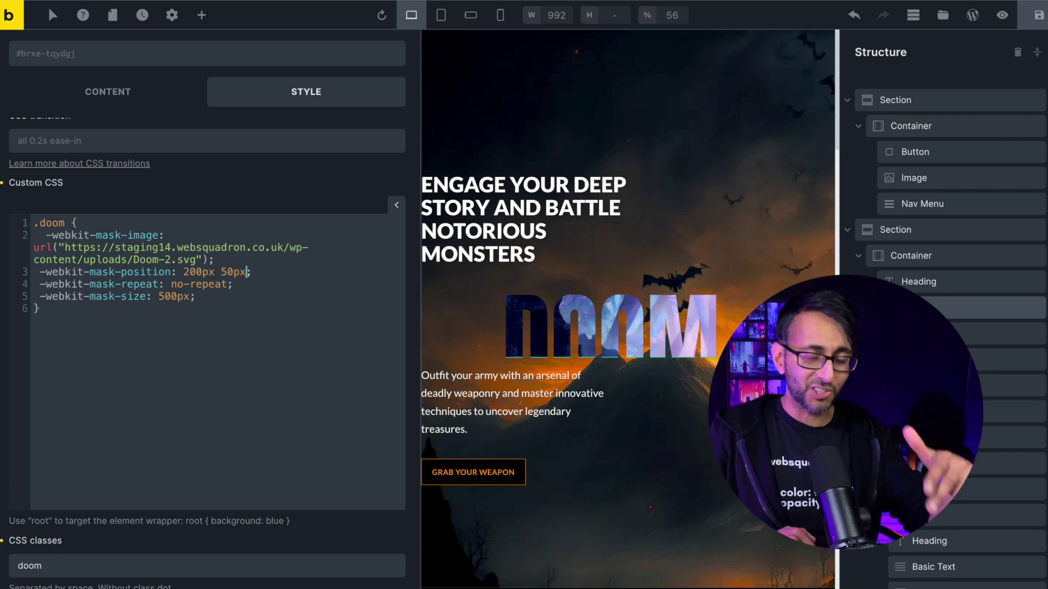
Remove the offsets and set the mask position back to left.
key("BackSpace")
key("BackSpace")
key("BackSpace")
key("BackSpace")
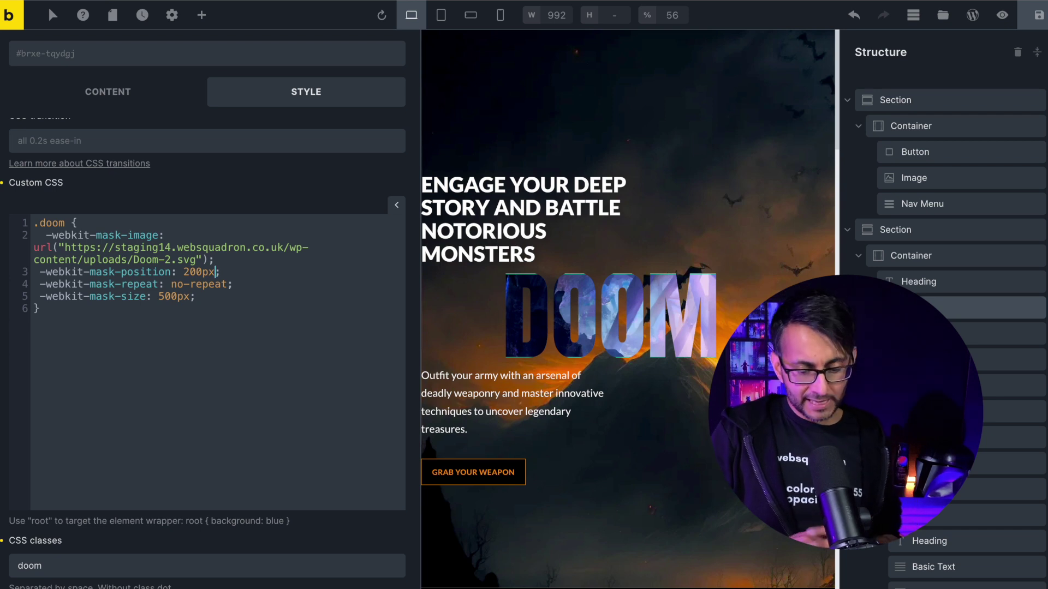
key("BackSpace")
key("BackSpace")
key("BackSpace")
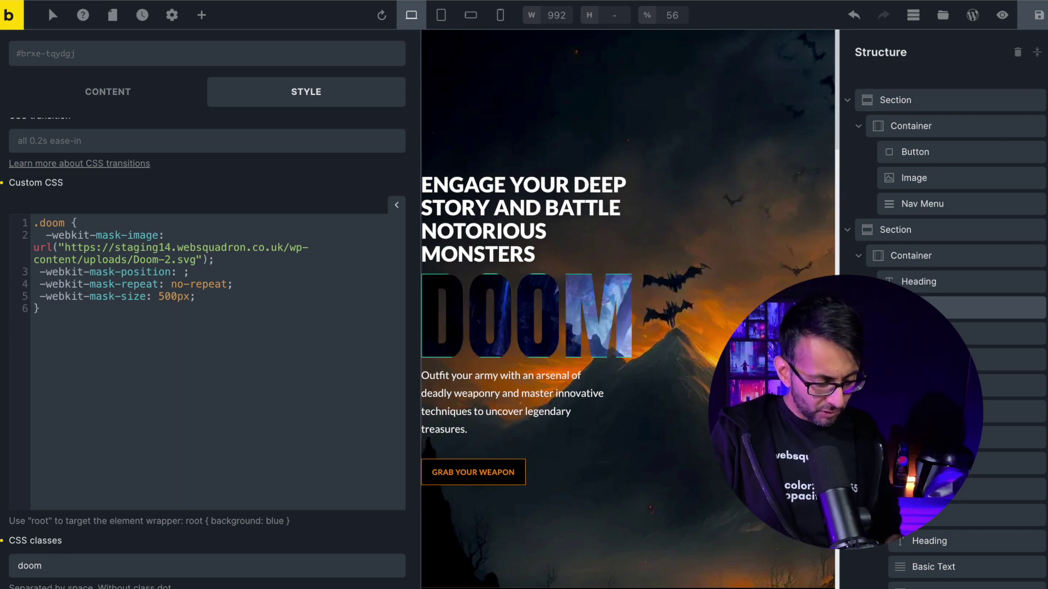
type("left")
left_click(319, 342)
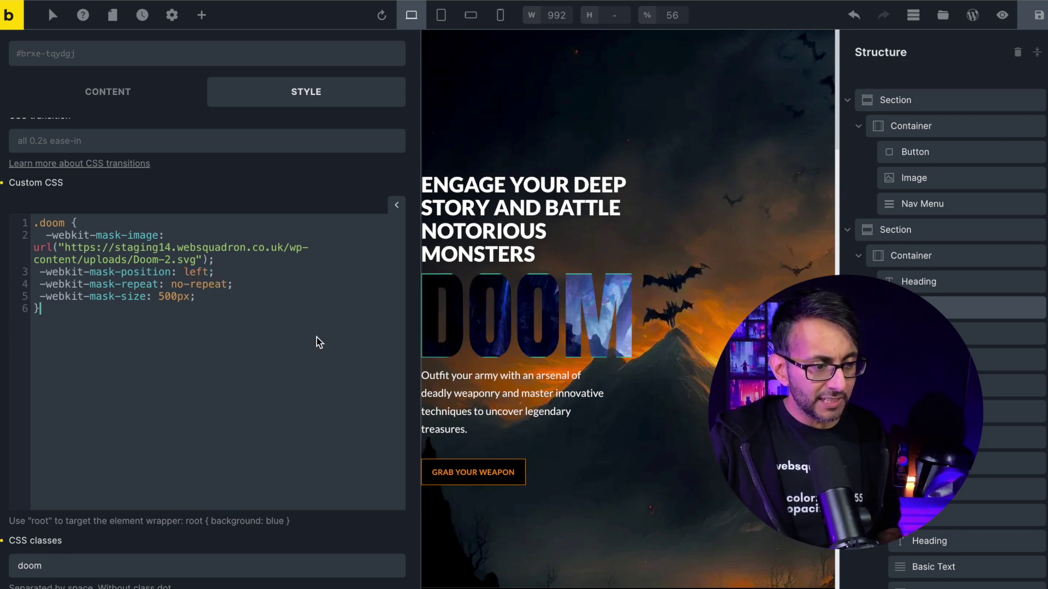